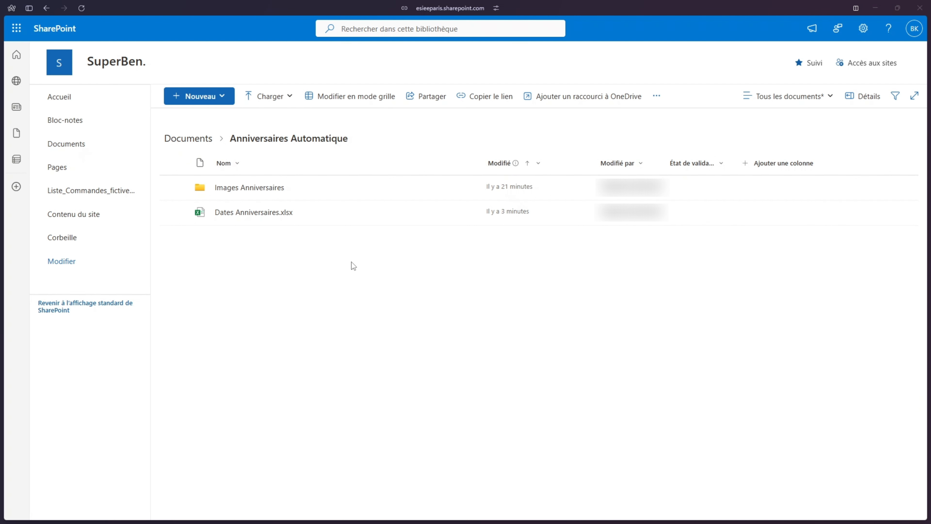
Review the name, email and birthday columns in the Dates Anniversaires.xlsx workbook, and close it.
left_click(262, 213)
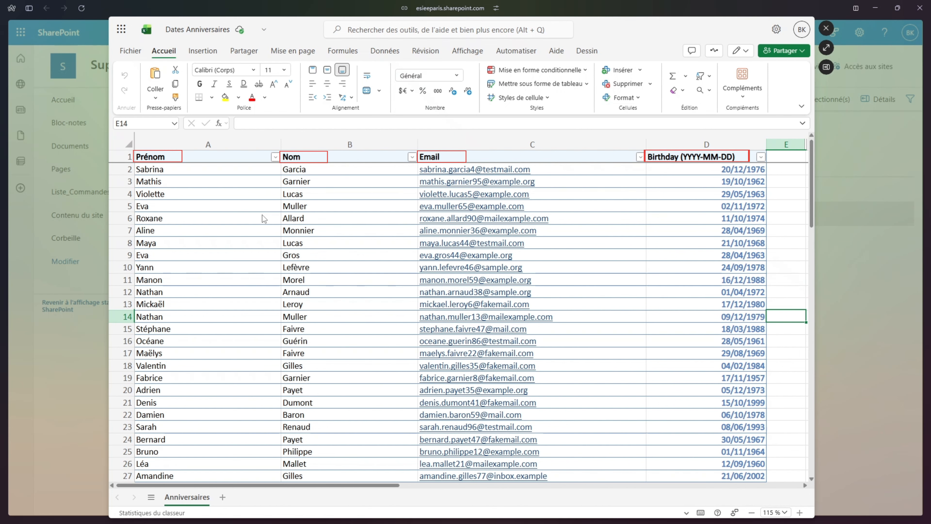
scroll(263, 235, "down", 2)
scroll(264, 254, "down", 2)
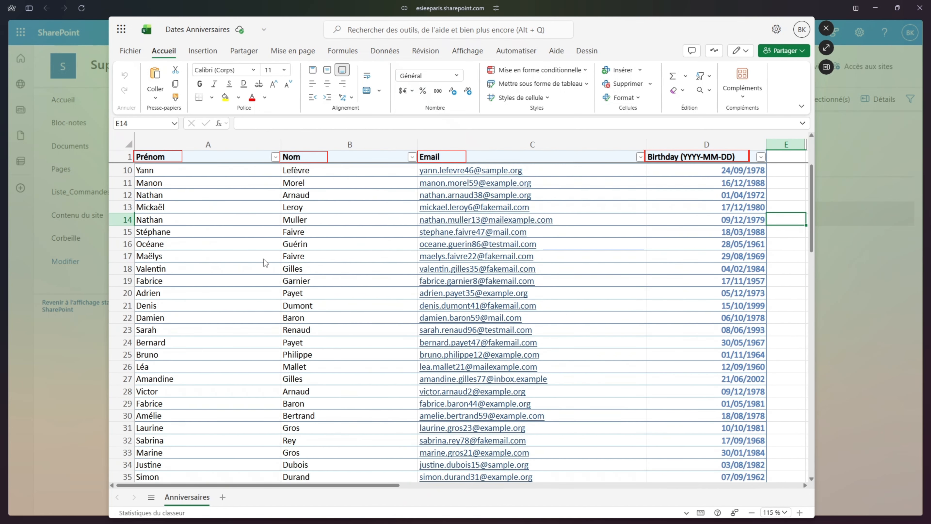
left_click(826, 29)
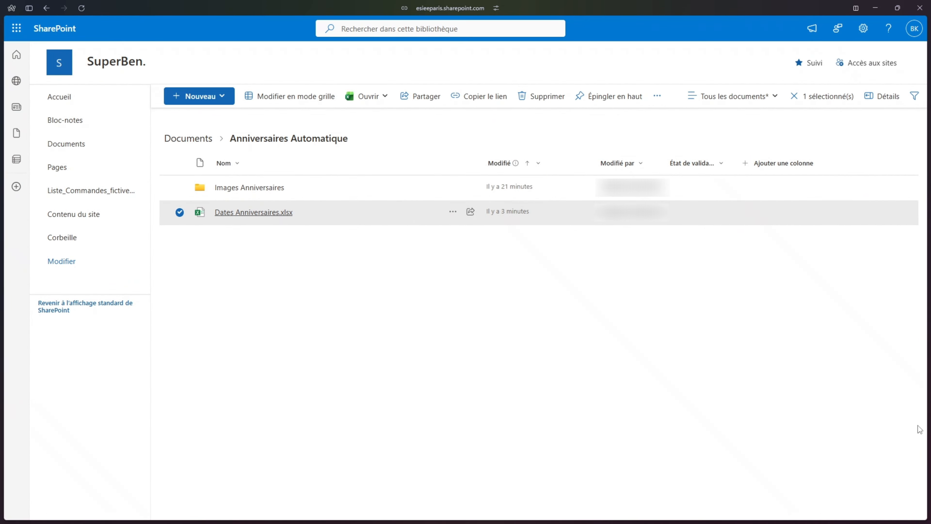
Open the Images Anniversaires folder and preview the October and November birthday pictures.
left_click(262, 194)
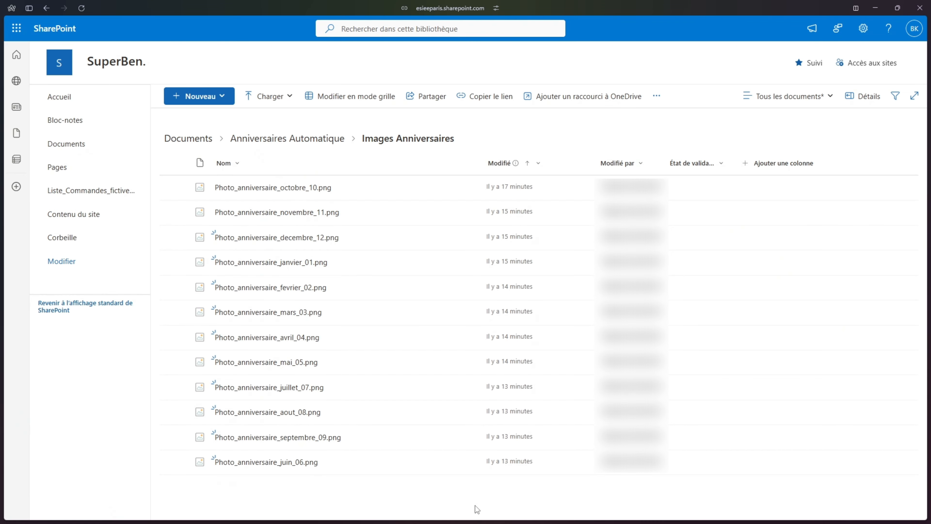
left_click(302, 191)
left_click(899, 291)
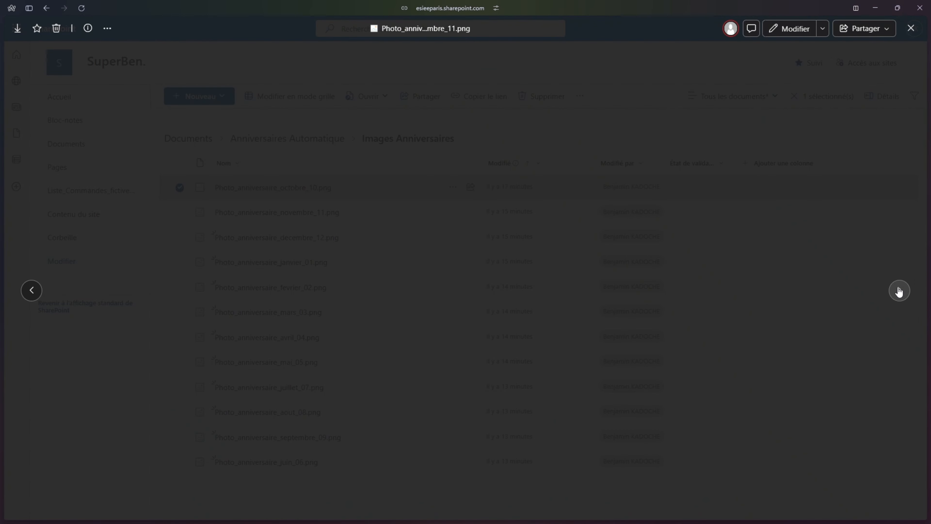
left_click(910, 29)
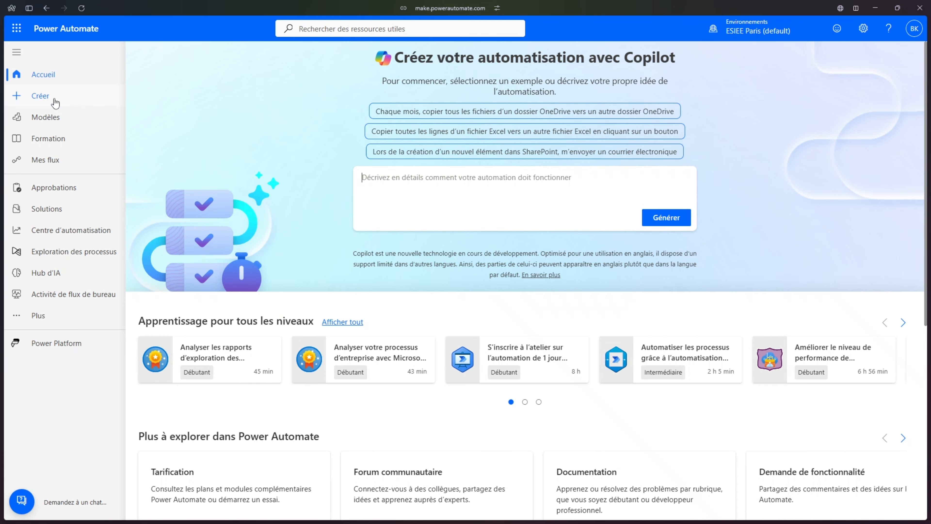
In Power Automate, create a scheduled cloud flow named "Mails Automatique Anniversaire" that repeats every 1 Jour.
left_click(56, 103)
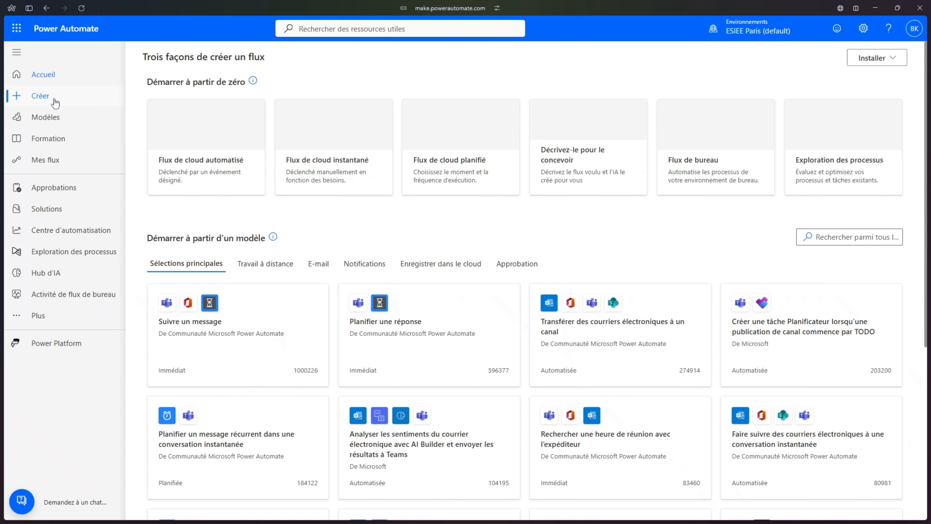
left_click(475, 164)
left_click(529, 175)
type("Mail")
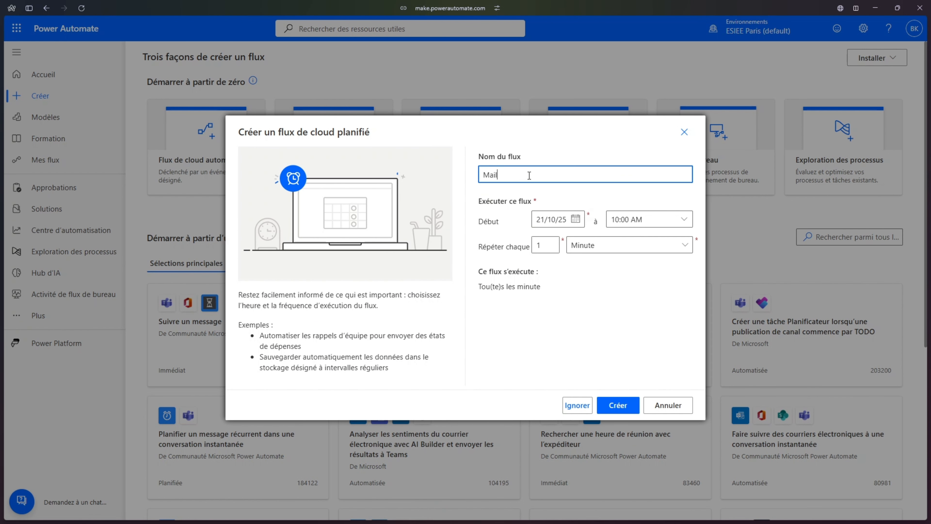
type("s Automatique Anniversaire")
left_click(577, 245)
left_click(583, 296)
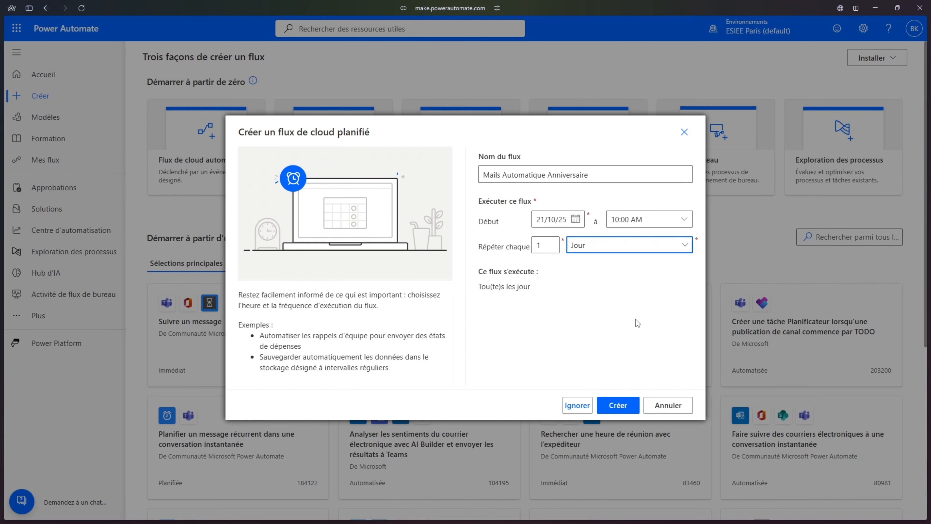
left_click(618, 405)
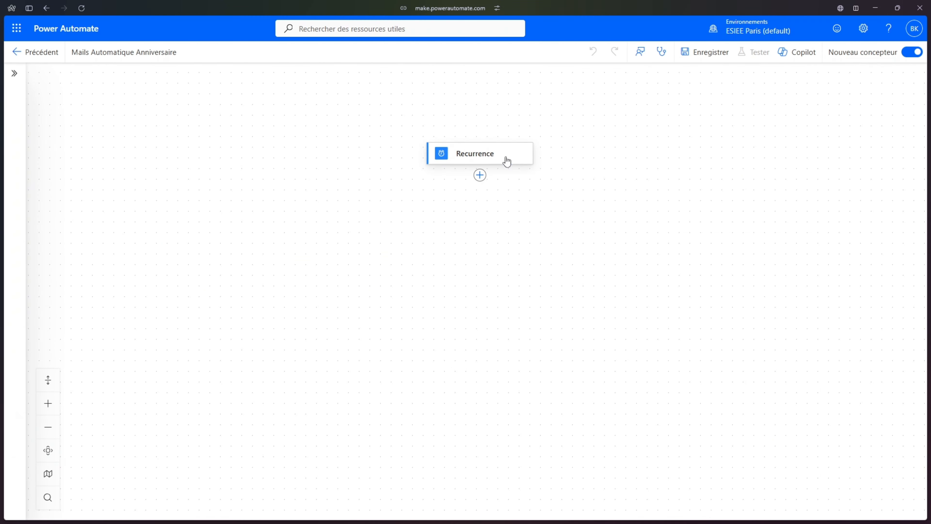
Set the Recurrence trigger's time zone to (UTC+01:00) Bruxelles, Copenhague, Madrid, Paris.
left_click(507, 162)
left_click(219, 216)
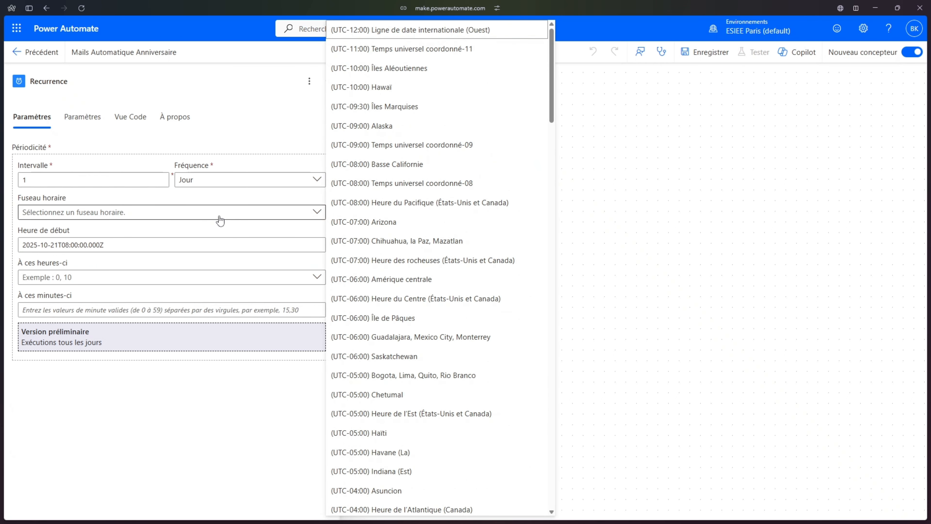
scroll(367, 259, "down", 15)
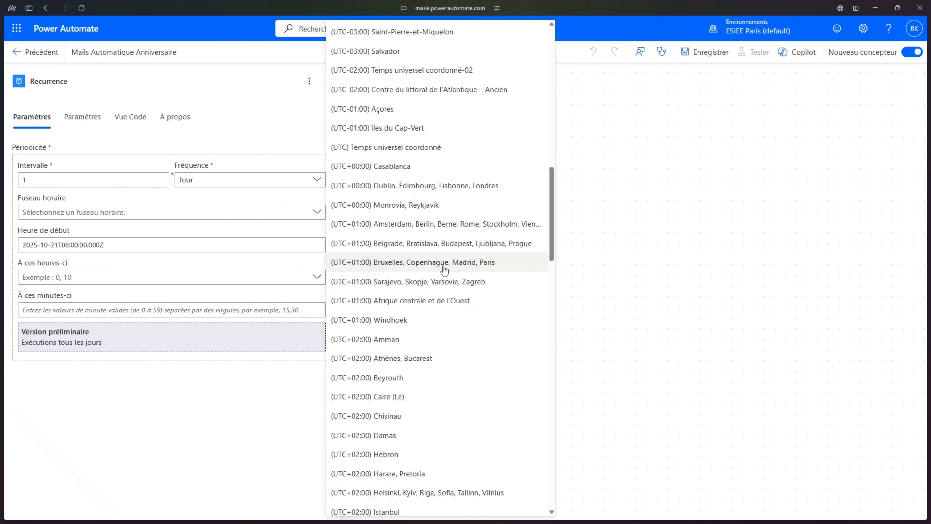
left_click(444, 270)
Clear the Recurrence trigger's start time and schedule it to run at hour 7.
left_click_drag(252, 245, 4, 255)
key("BackSpace")
left_click(143, 278)
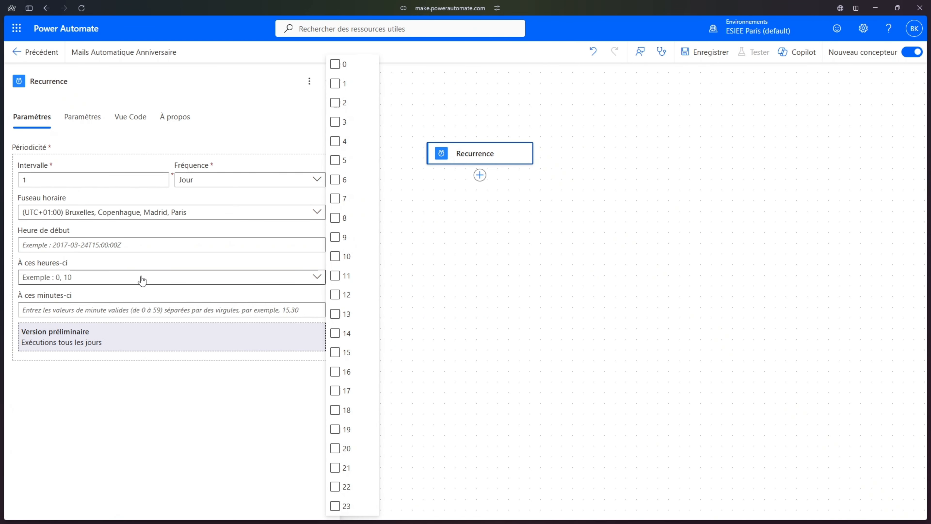
left_click(336, 201)
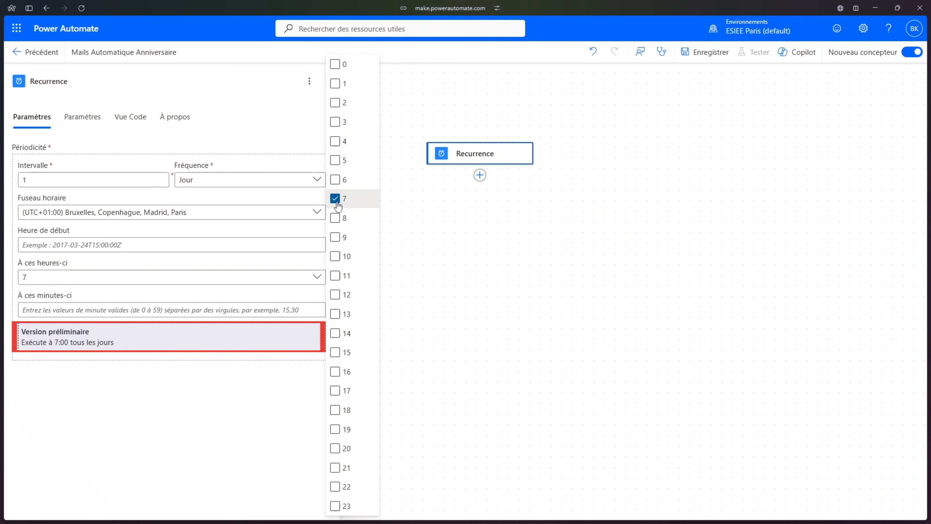
left_click(222, 399)
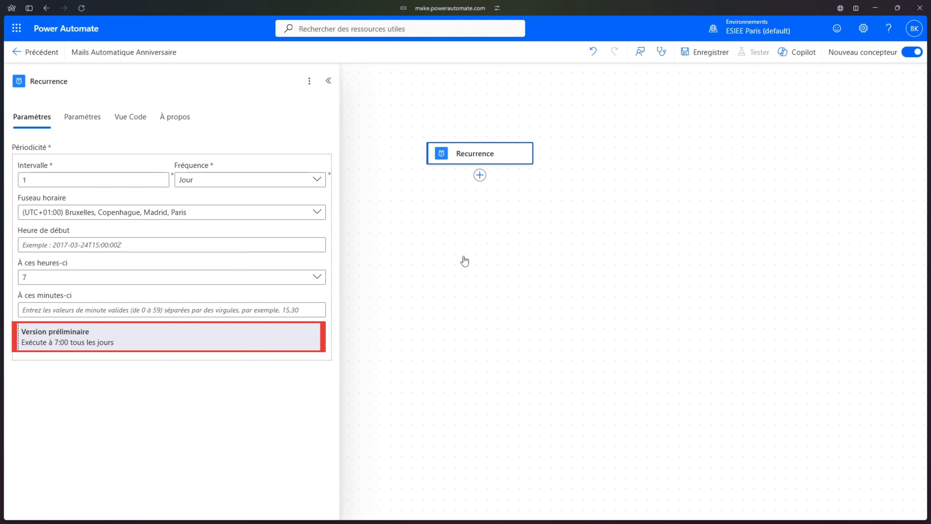
left_click(469, 235)
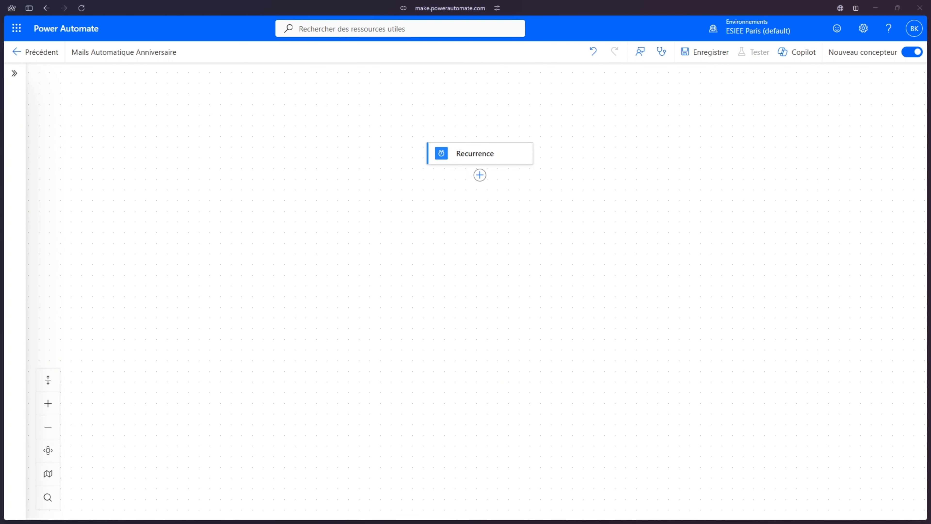
Add the Excel Online (Business) action "Lister les lignes présentes dans un tableau" after the Recurrence trigger.
left_click(480, 175)
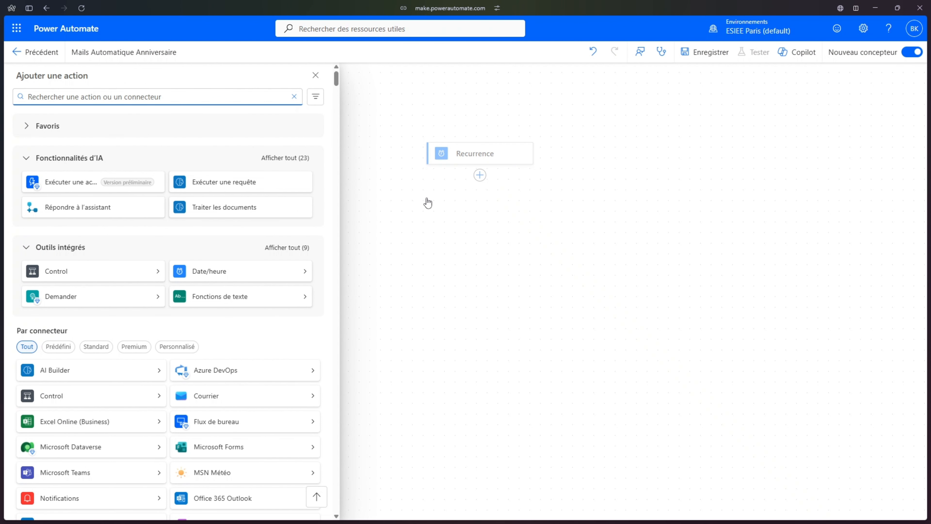
left_click(102, 425)
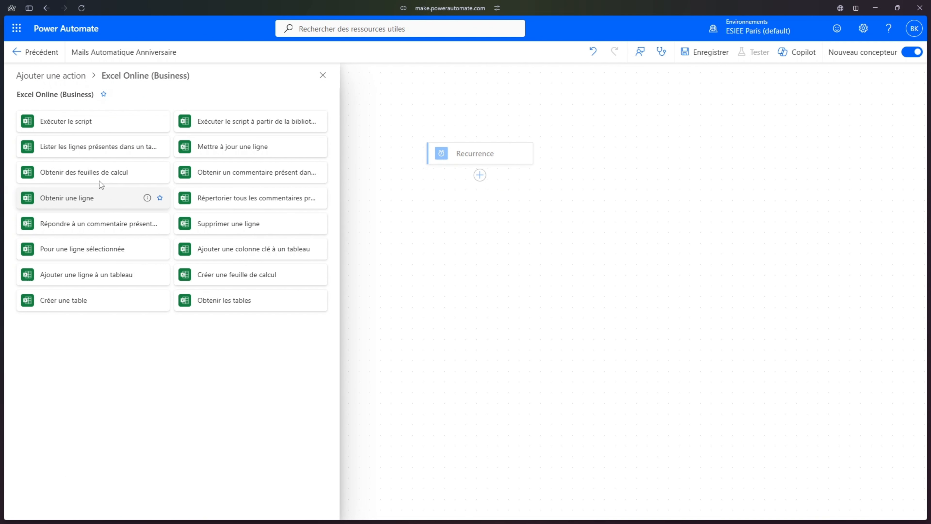
left_click(106, 149)
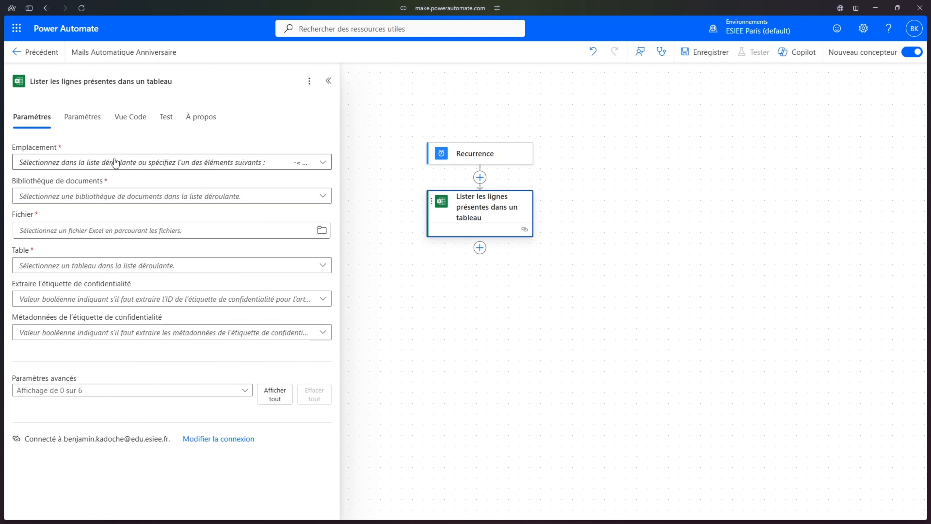
Set the Excel action's location to the SharePoint site SuperBen. and its document library to Documents.
left_click(126, 168)
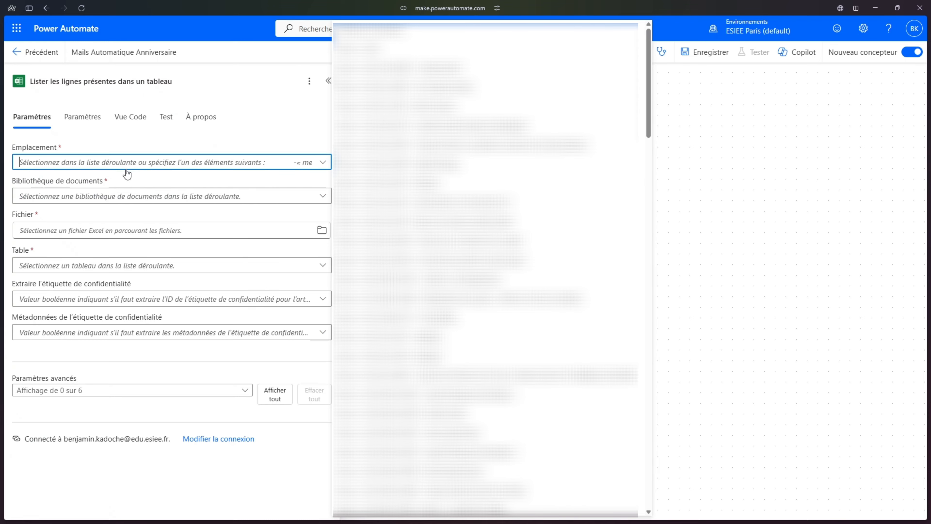
type("super")
left_click(368, 164)
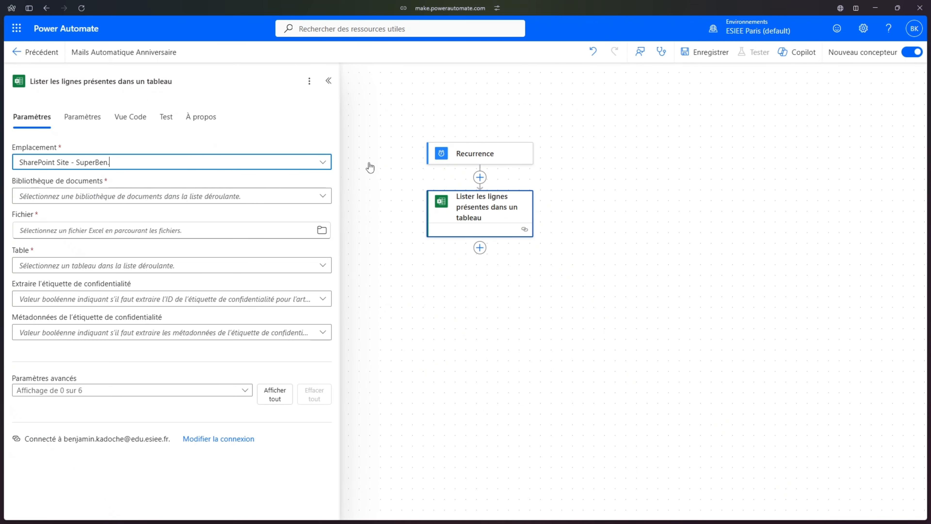
left_click(272, 202)
left_click(249, 216)
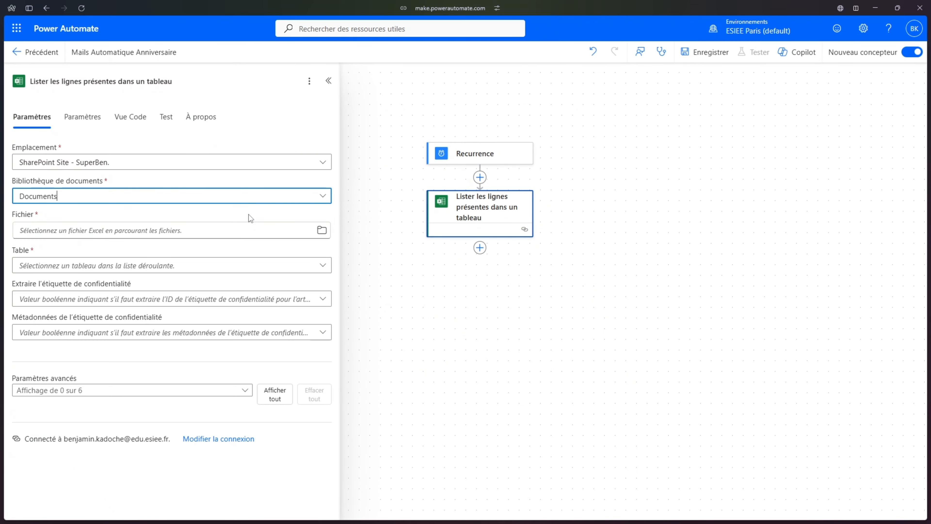
Choose Dates Anniversaires.xlsx from the Anniversaires Automatique folder as the Excel action's file, and select its table.
left_click(322, 230)
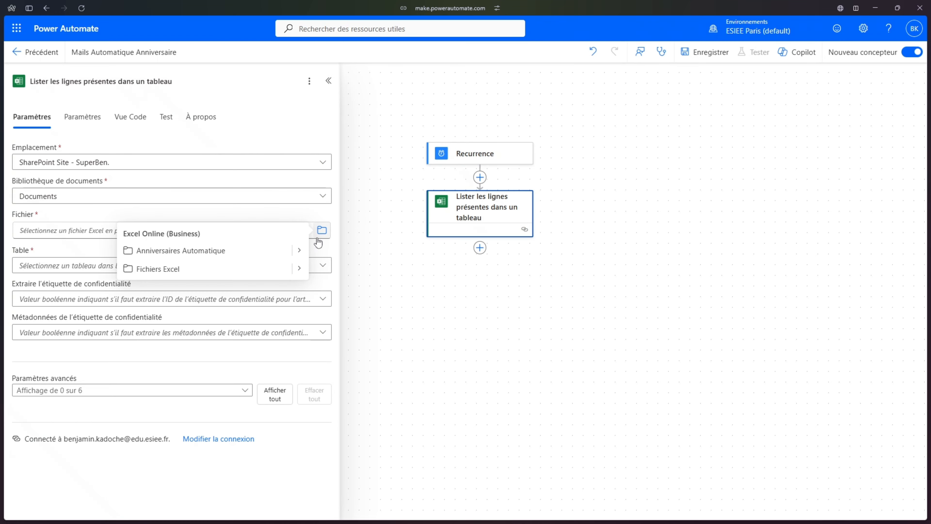
left_click(299, 249)
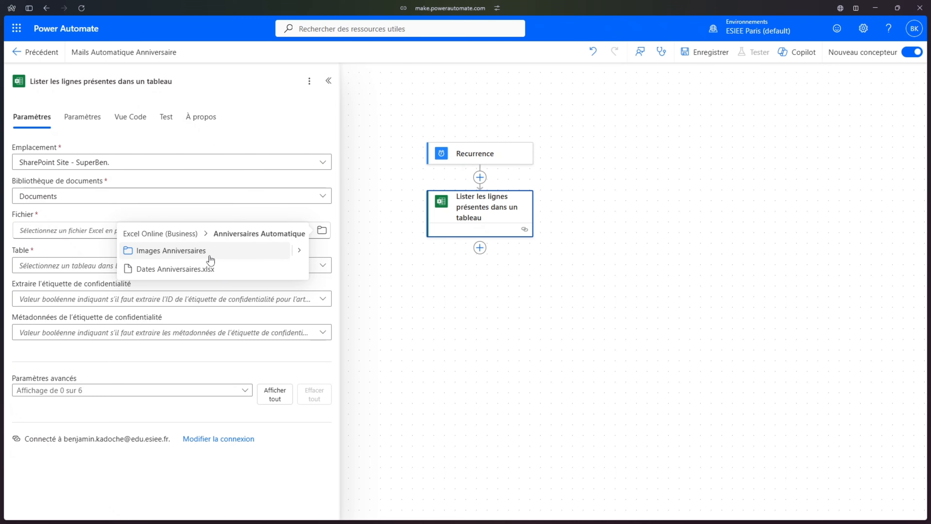
left_click(195, 273)
left_click(226, 266)
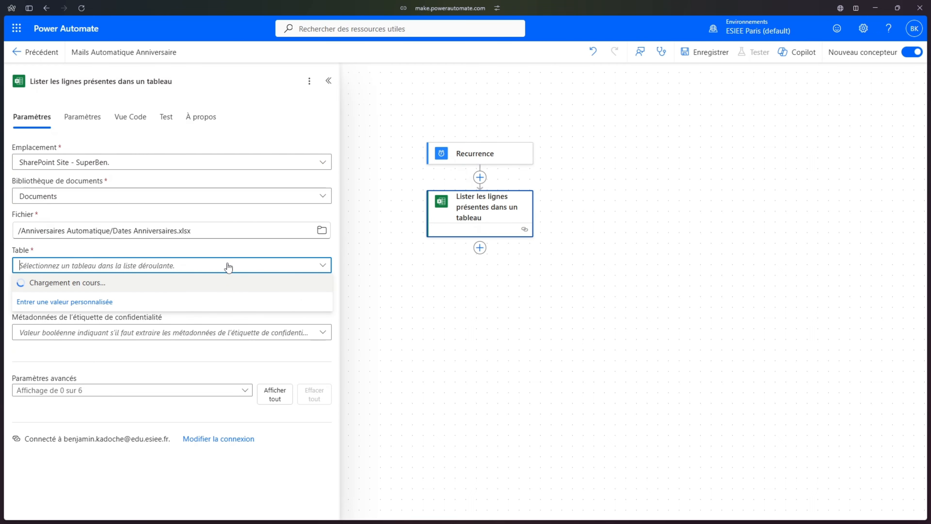
left_click(190, 287)
left_click(476, 306)
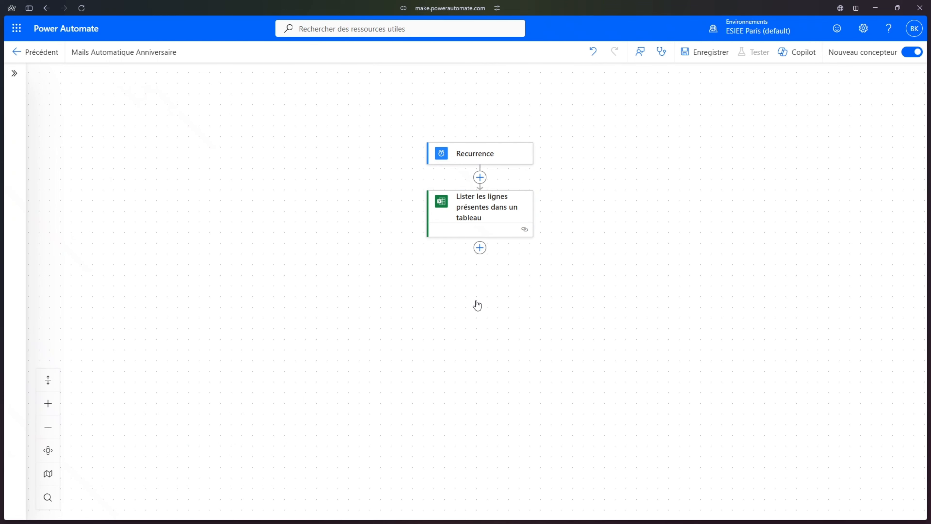
Add the data operation "Filtrer un tableau" after the Excel row-listing action.
left_click(480, 248)
left_click(292, 248)
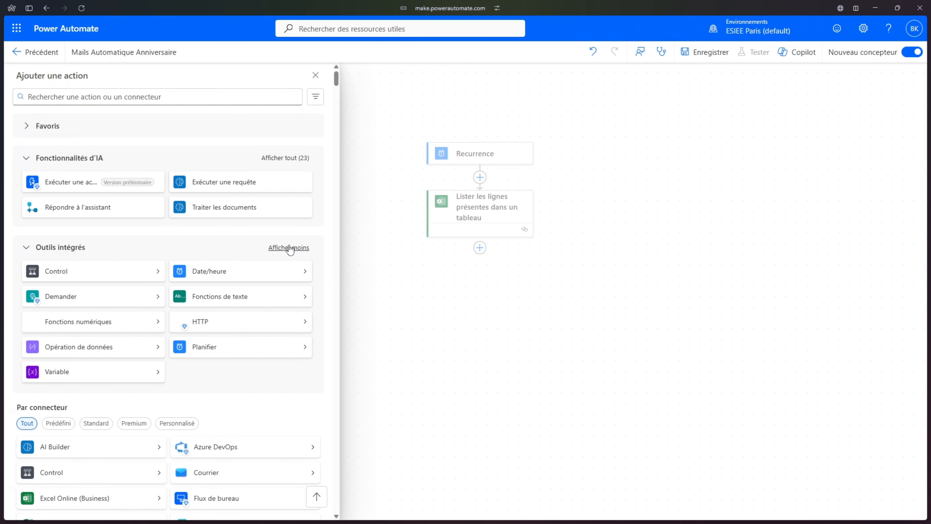
left_click(106, 350)
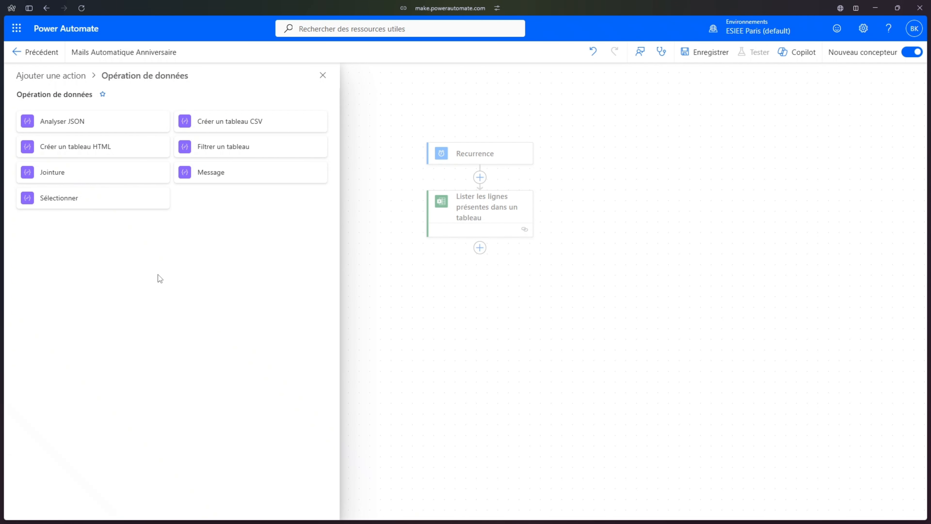
left_click(249, 153)
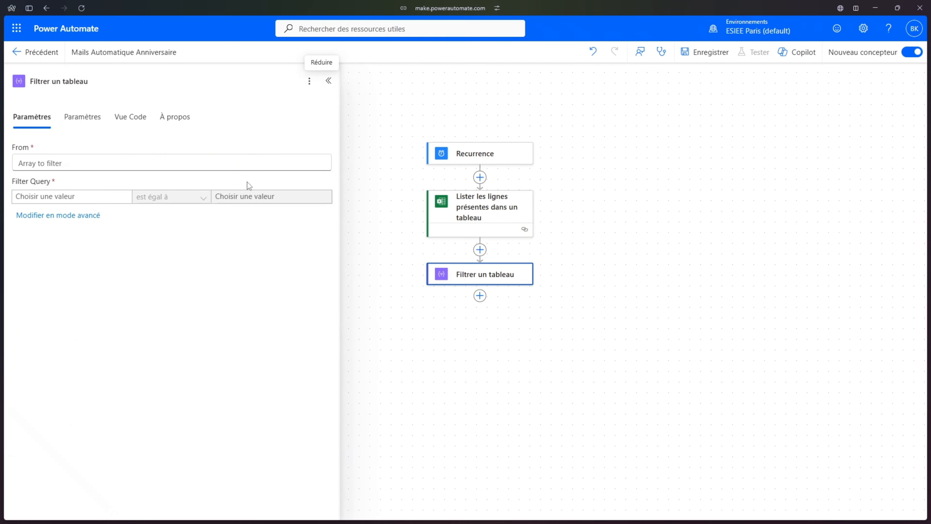
Set the filter action's source array to the body/value output of the Excel row-listing action.
left_click(229, 166)
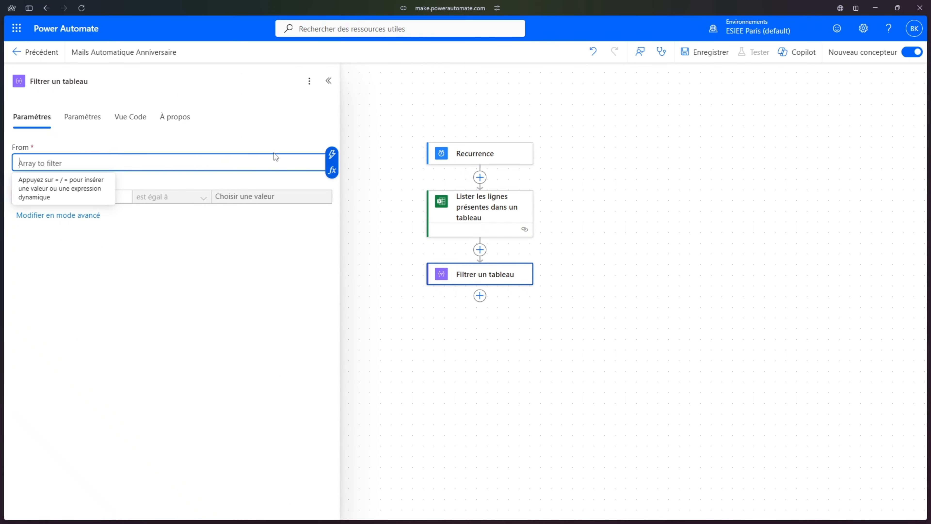
left_click(334, 157)
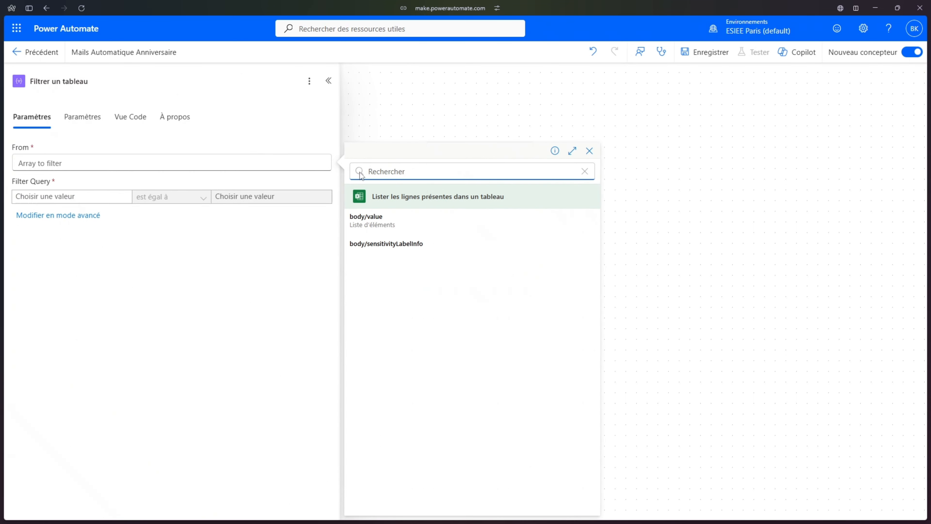
left_click(391, 221)
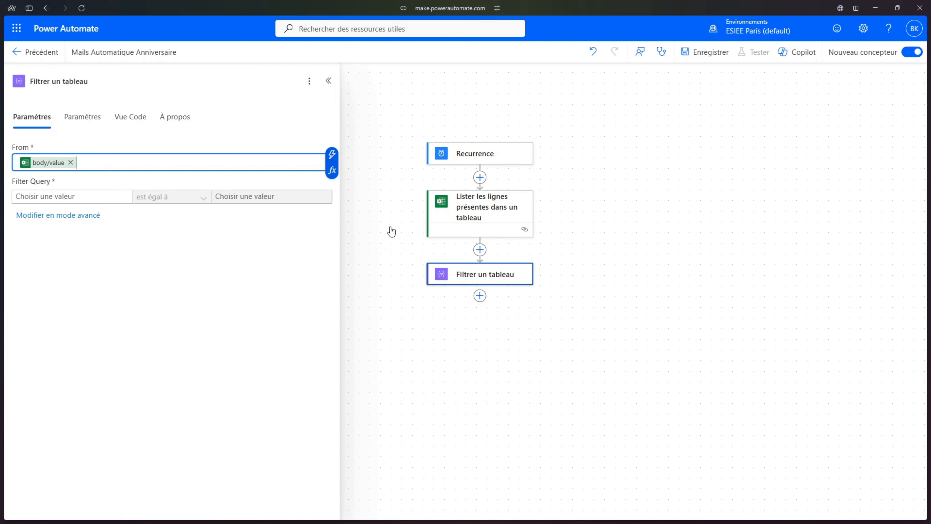
Set the filter query's left value to the expression formatDateTime(item()?['Birthday (YYYY-MM-DD)'],'MM-dd').
left_click(107, 197)
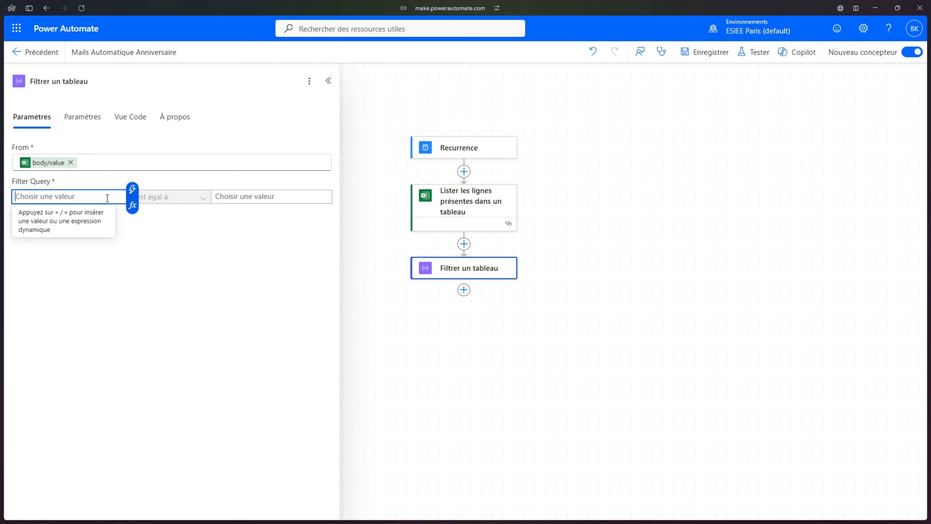
left_click(133, 205)
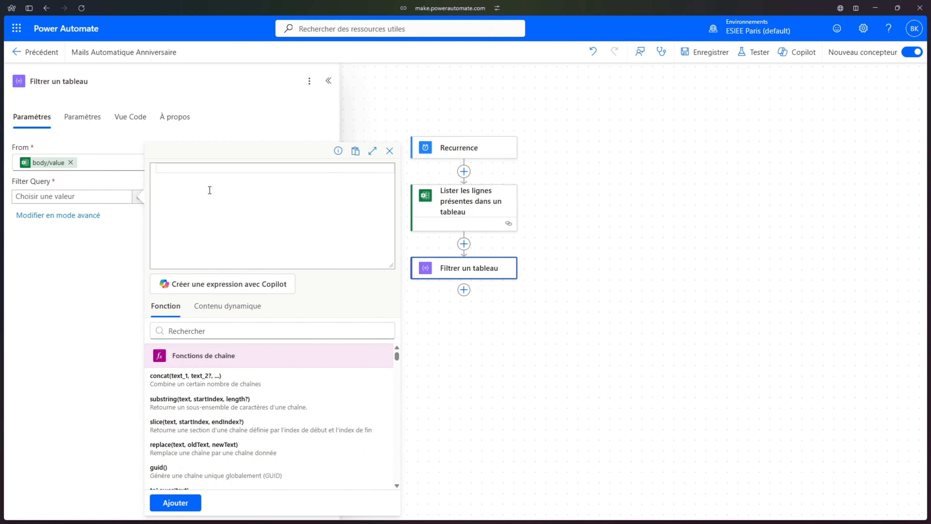
type("format")
left_click(211, 179)
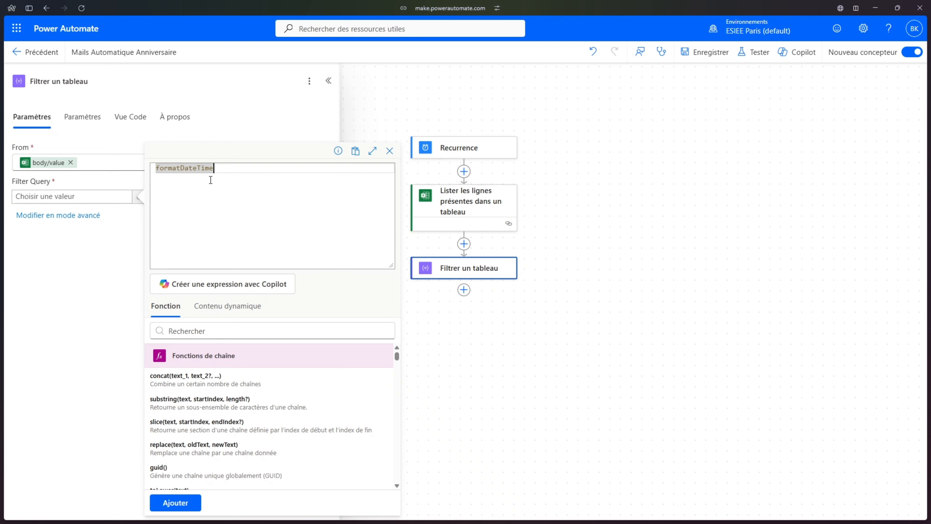
type("( ,")
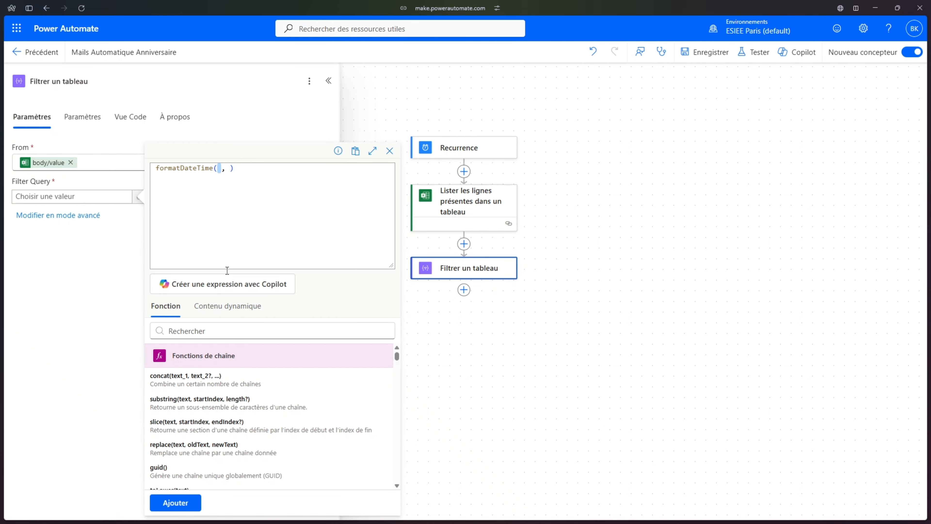
left_click(227, 306)
left_click(365, 356)
scroll(242, 437, "down", 5)
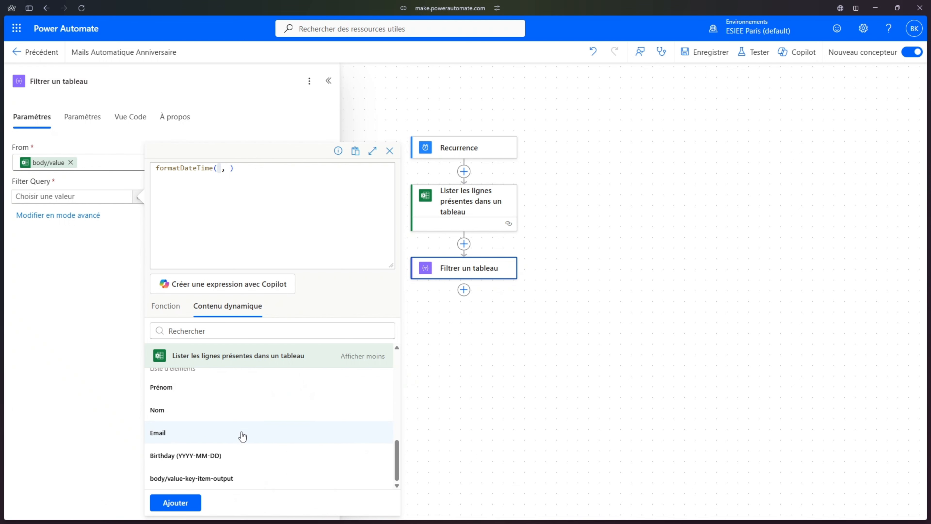
left_click(219, 457)
left_click(357, 169)
type("'Birthday")
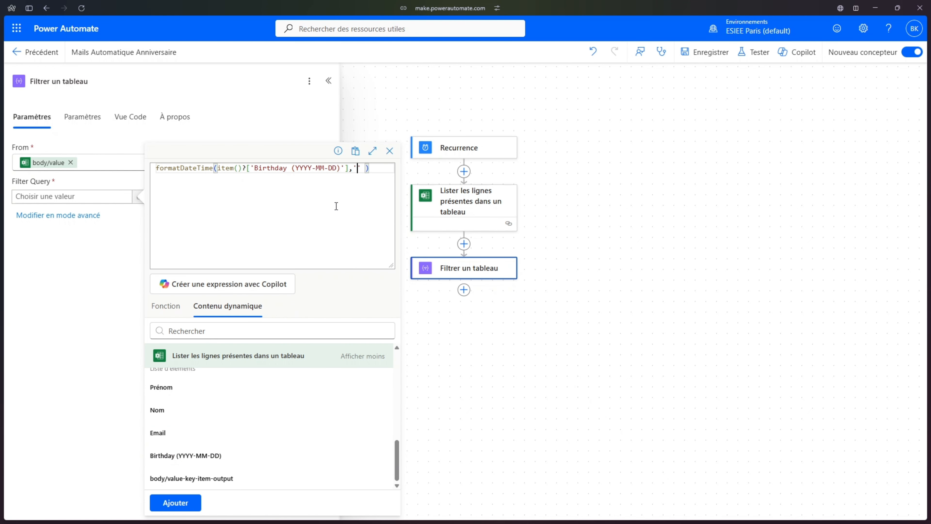
type("MM-dd'")
left_click(176, 503)
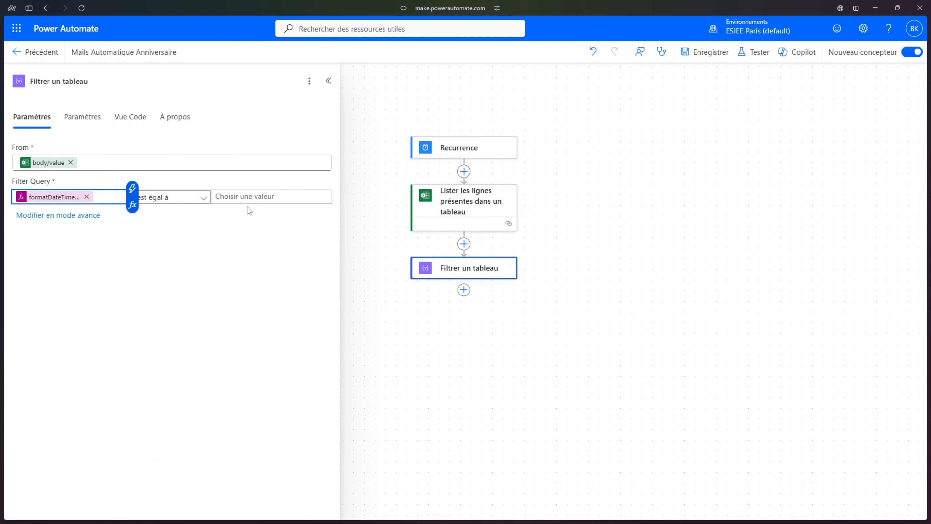
Set the filter query's comparison value to the expression formatDateTime(utcNow(), 'MM-dd').
left_click(251, 198)
left_click(332, 208)
type("form")
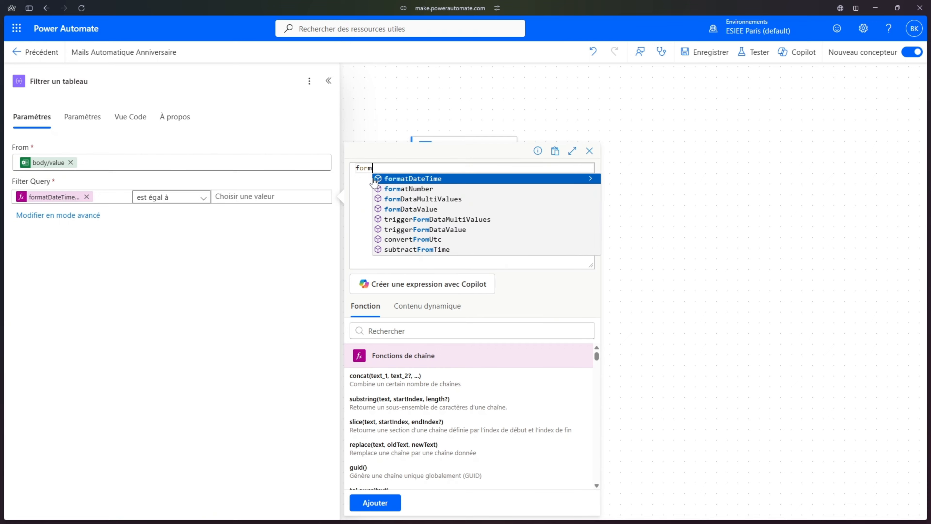
type("at")
left_click(405, 179)
type("( ,")
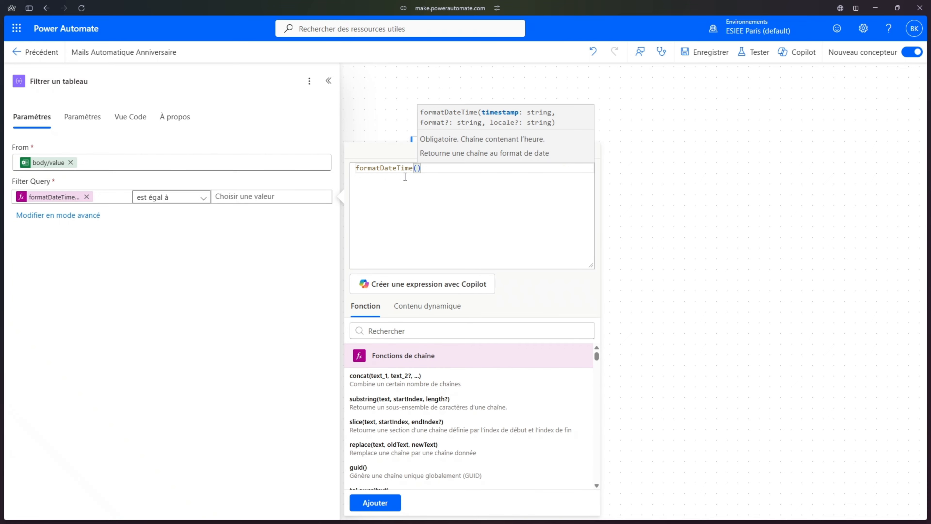
left_click(421, 169)
type("utc,")
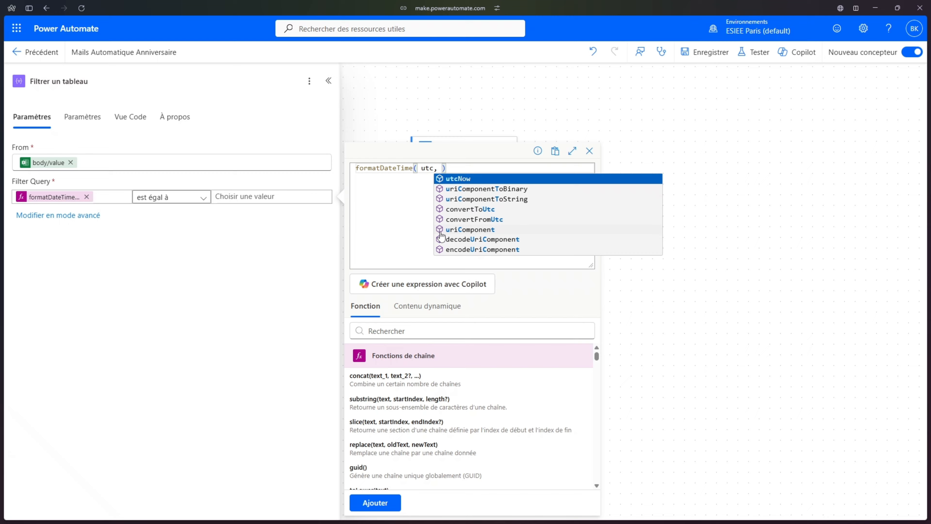
left_click(456, 179)
left_click_drag(458, 169, 462, 170)
type("'MM-dd'")
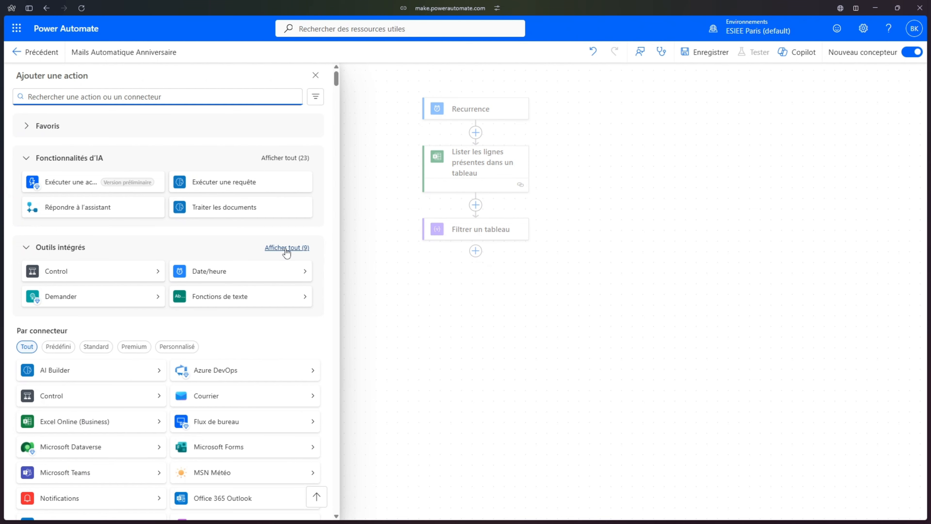
Add the data operation "Message" after the filter action and rename it Mois Image.
left_click(286, 249)
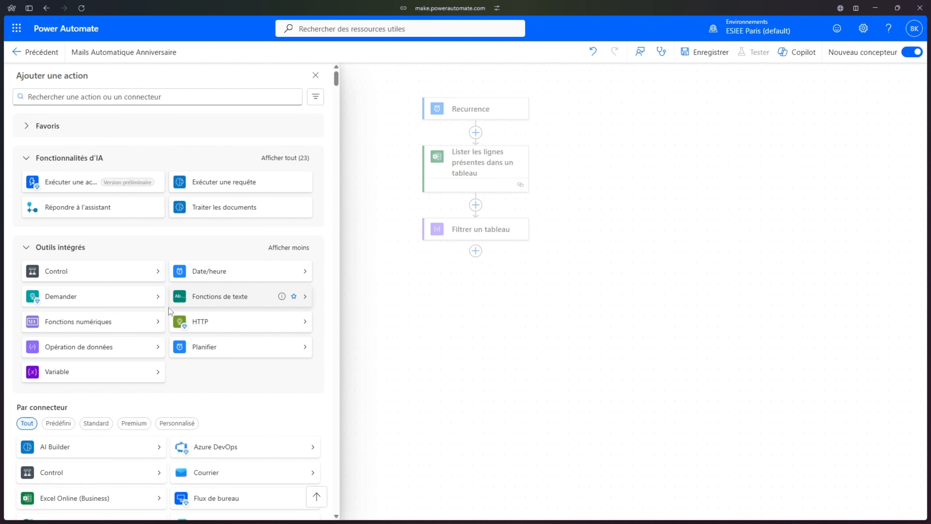
left_click(117, 350)
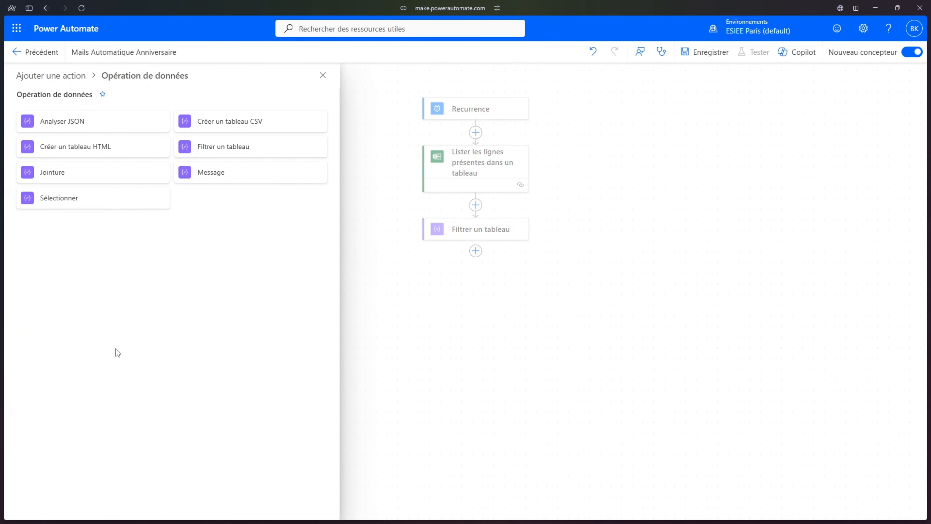
left_click(225, 172)
left_click_drag(60, 81, 28, 84)
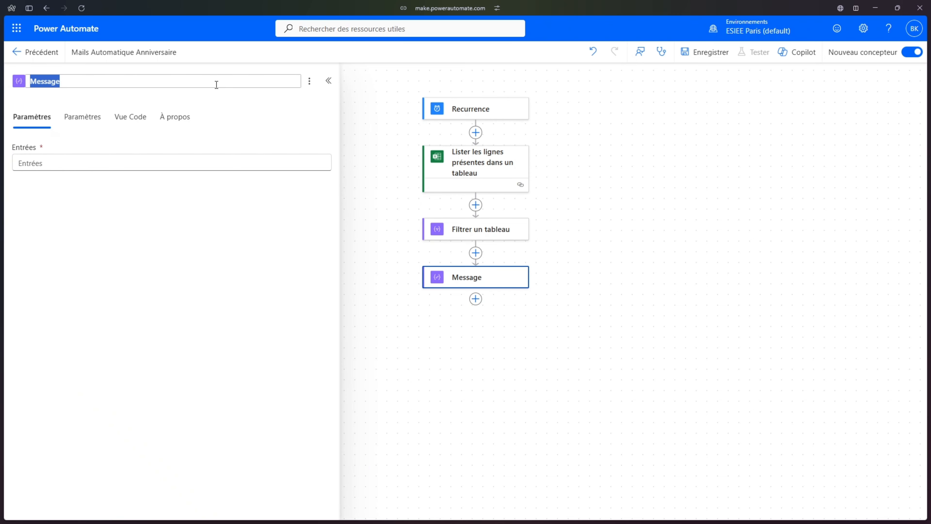
type("ois Image")
Set the input of the Mois Image action to the expression formatDateTime(utcNow(), 'MM').
left_click(118, 162)
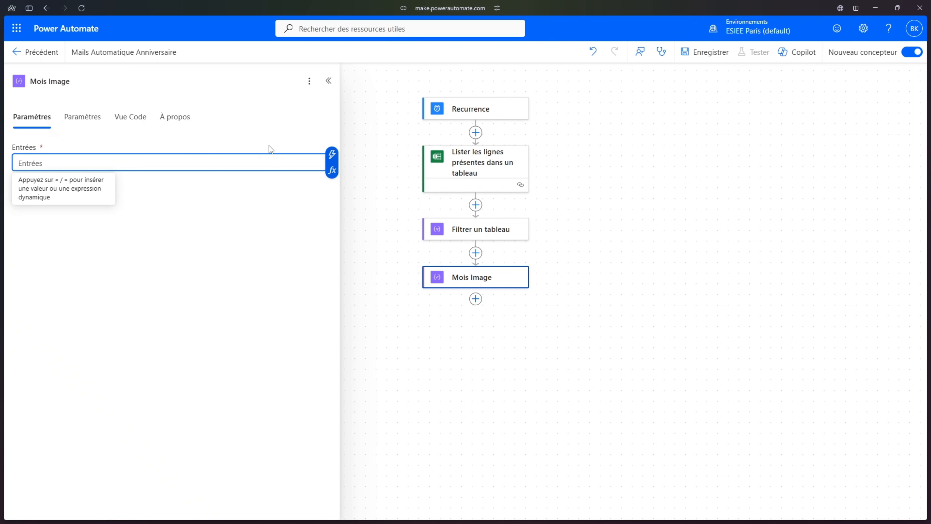
left_click(332, 170)
type("forma")
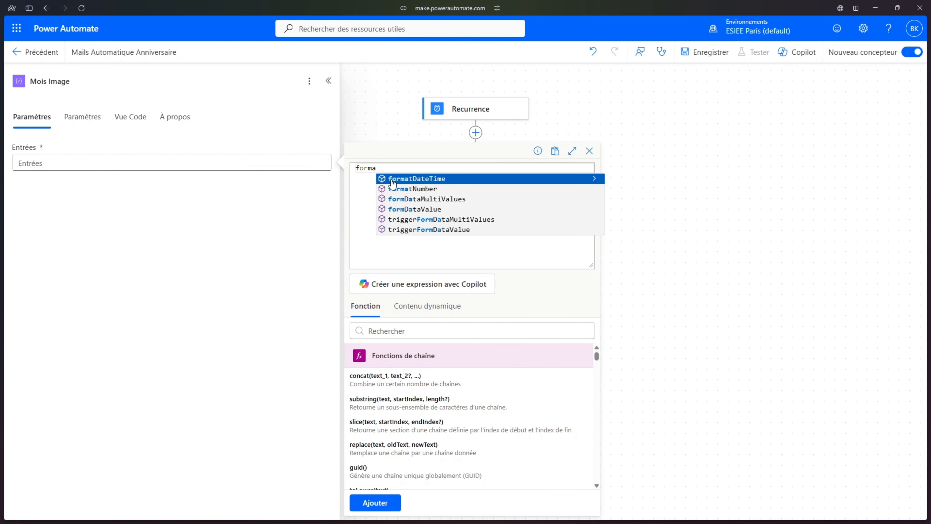
left_click(391, 179)
type("(")
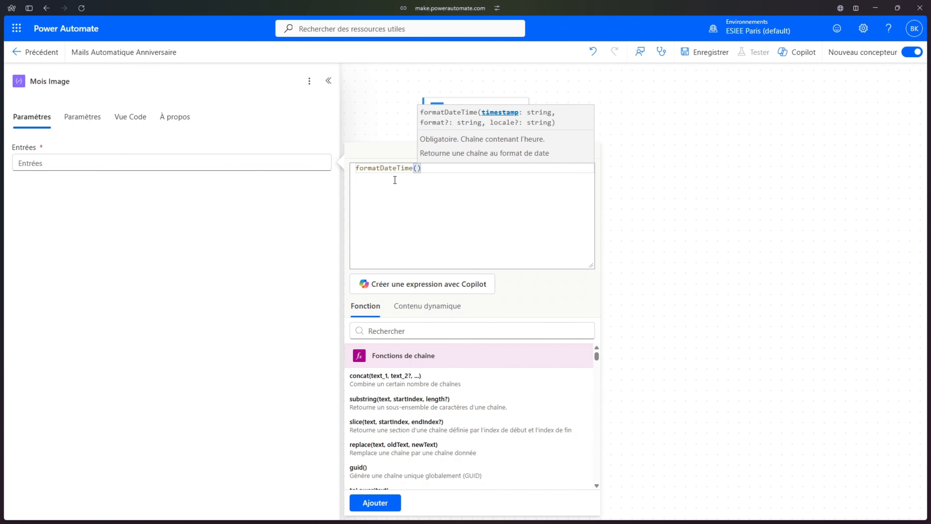
type("utc")
left_click(451, 183)
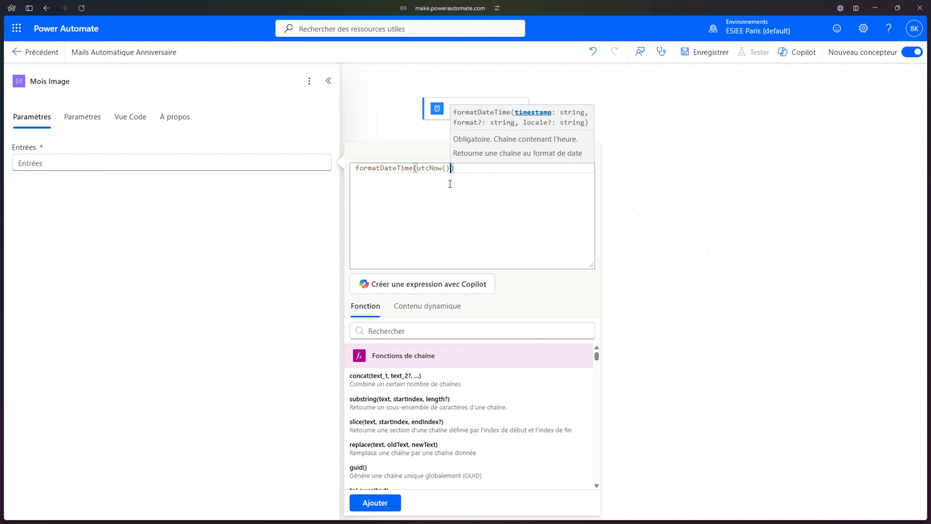
type(", 'MM'")
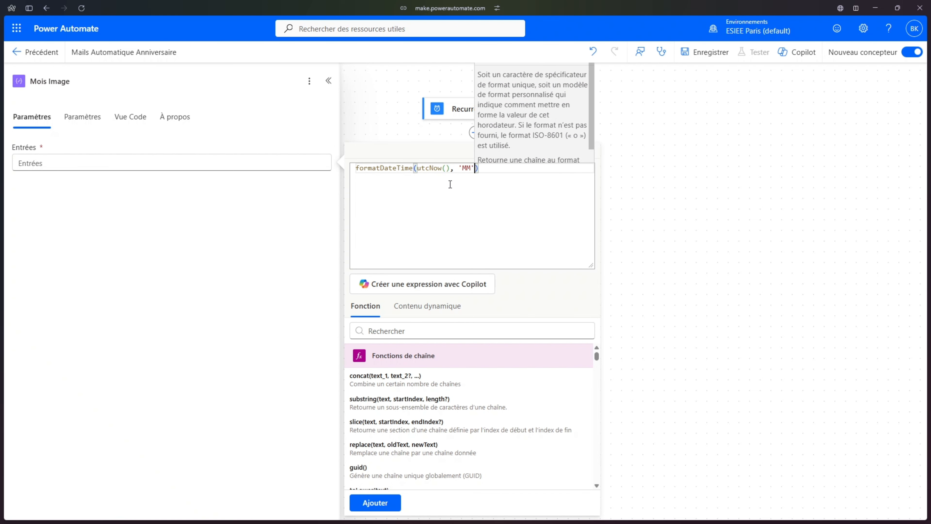
left_click(381, 500)
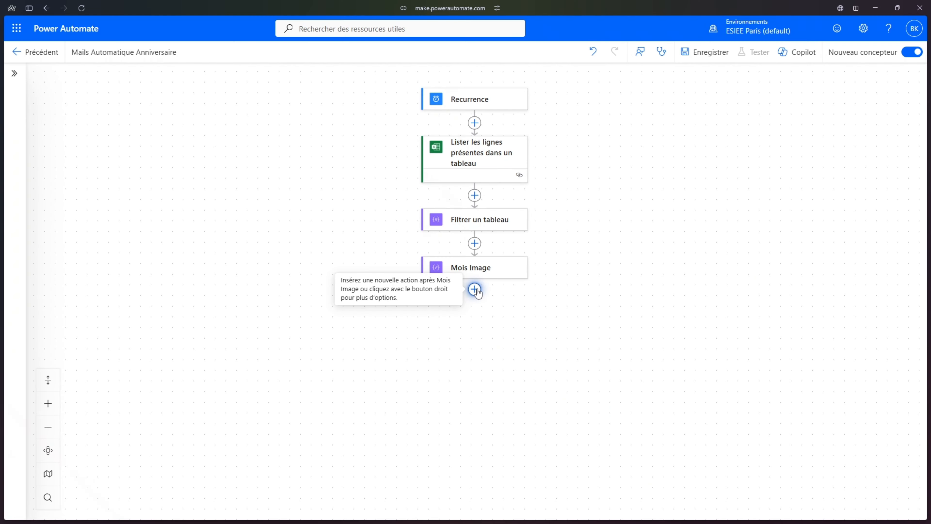
Add the variable action "Initialiser la variable" after the Mois Image action.
left_click(475, 289)
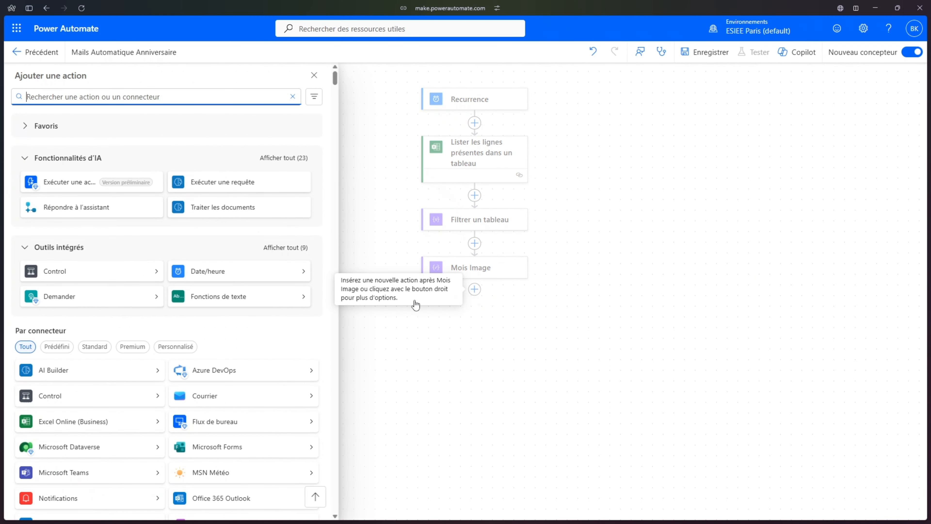
left_click(297, 251)
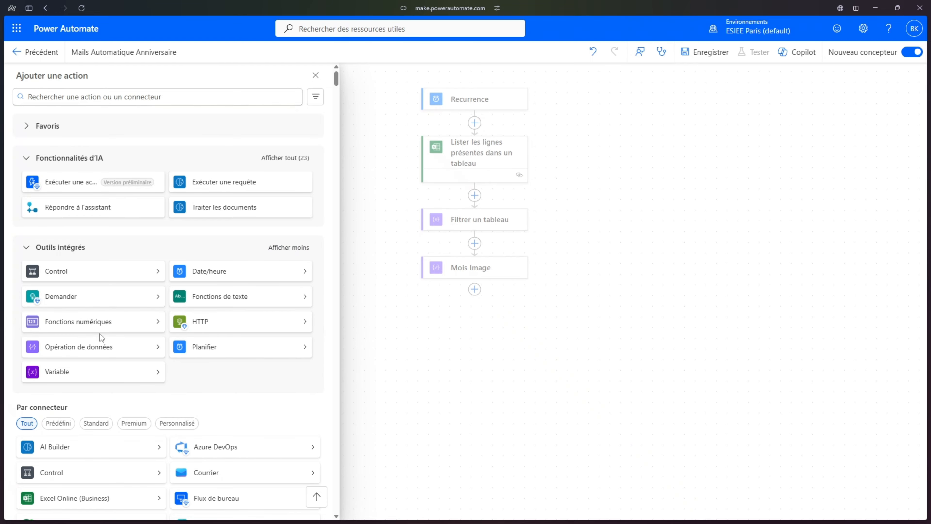
left_click(93, 373)
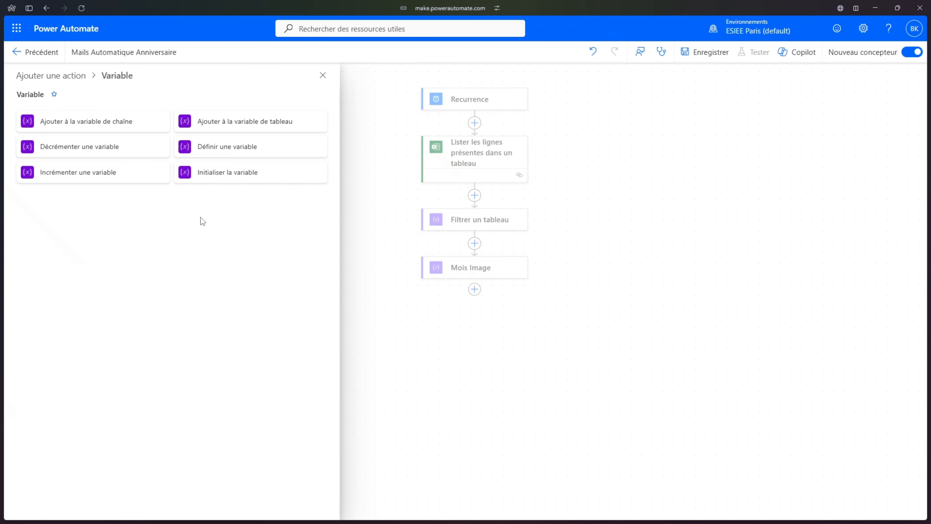
left_click(242, 179)
Name the variable Lien_image, set its type to Chaîne and give it the empty-string value "".
left_click(159, 167)
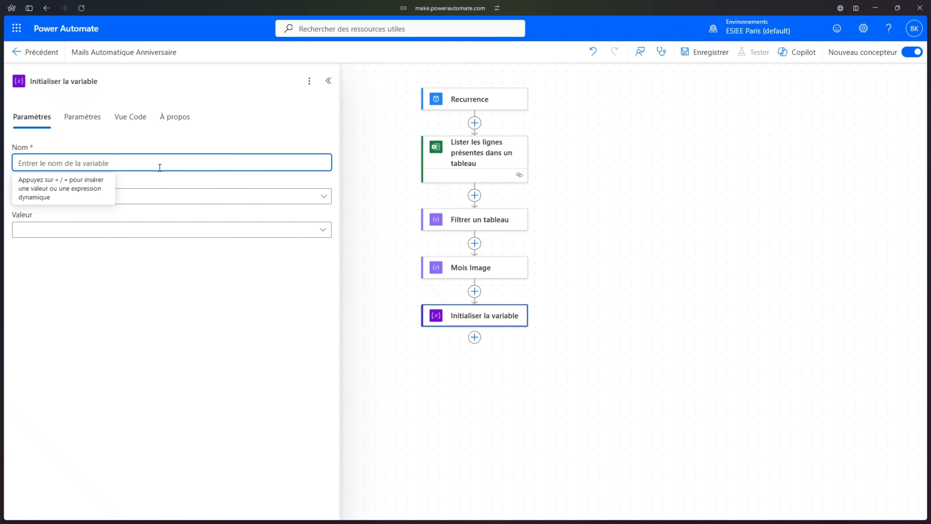
type("Lien_image")
left_click(129, 198)
left_click(69, 271)
left_click(82, 236)
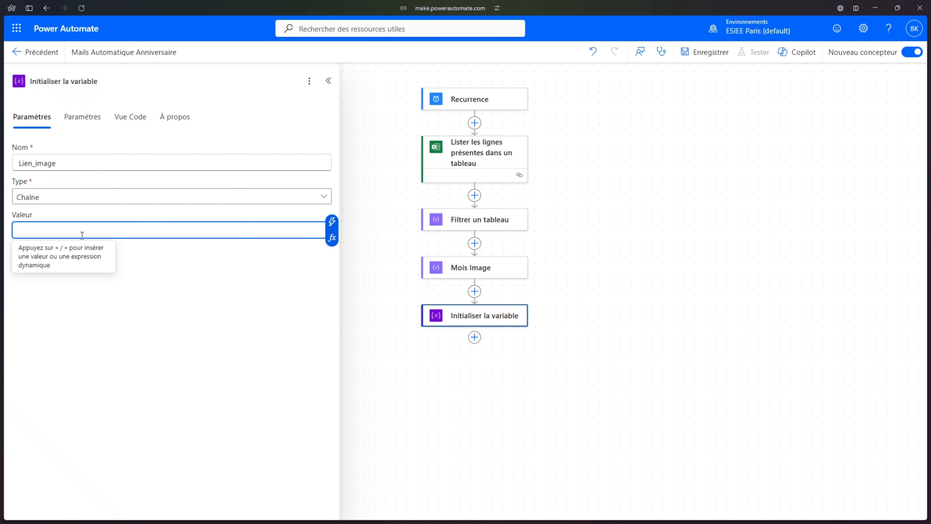
Rename the variable action as "Initialiser la variable Lien_Image" and close its settings.
left_click(123, 82)
type("Lien_Image")
left_click(143, 262)
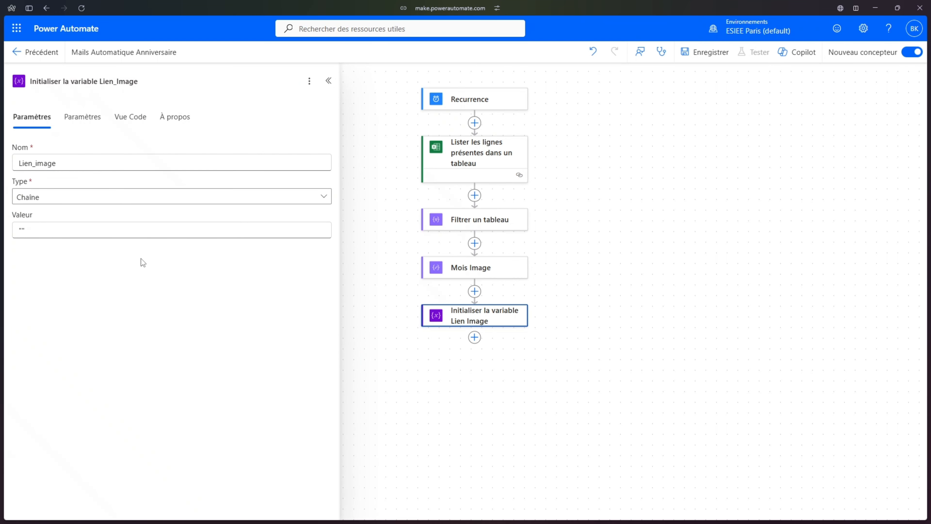
left_click(578, 317)
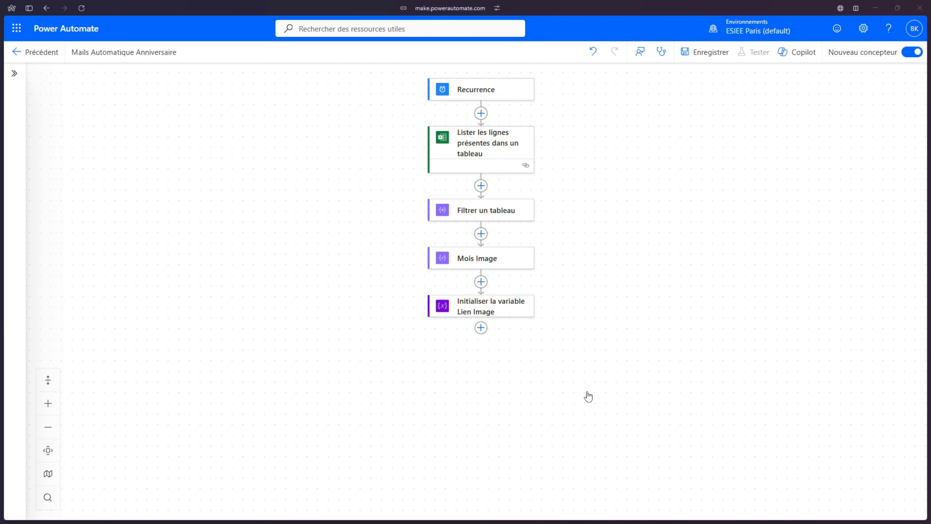
Add a Condition control after the variable initialisation action.
left_click(481, 327)
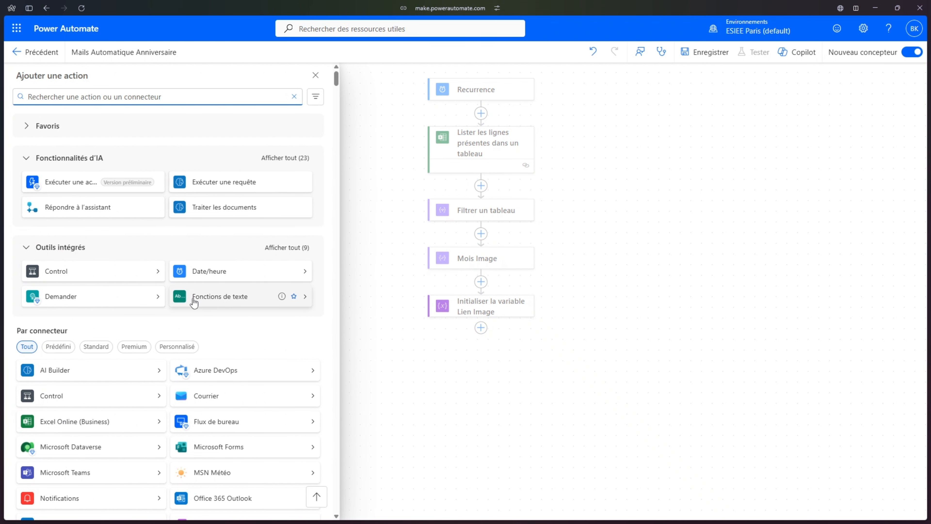
left_click(113, 276)
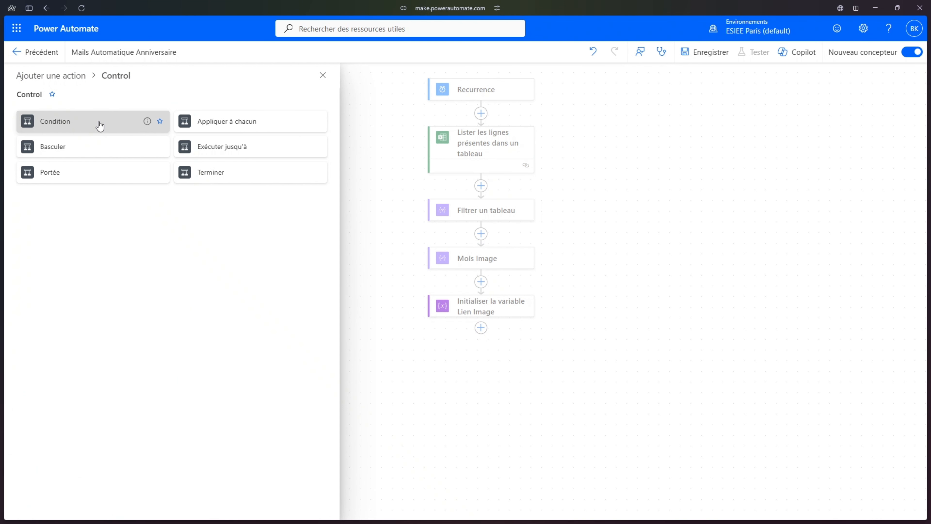
left_click(99, 126)
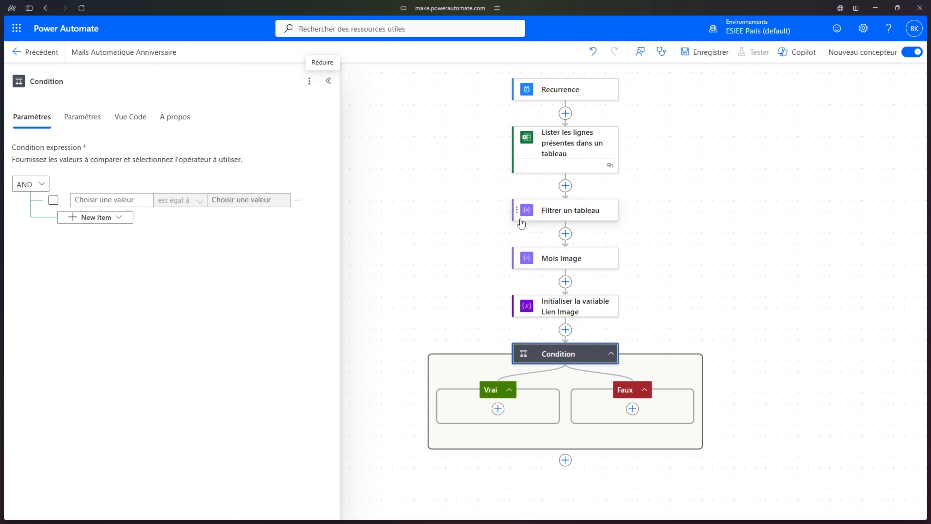
Set the condition's first value to the expression length(body('Filtrer_un_tableau')).
left_click(131, 200)
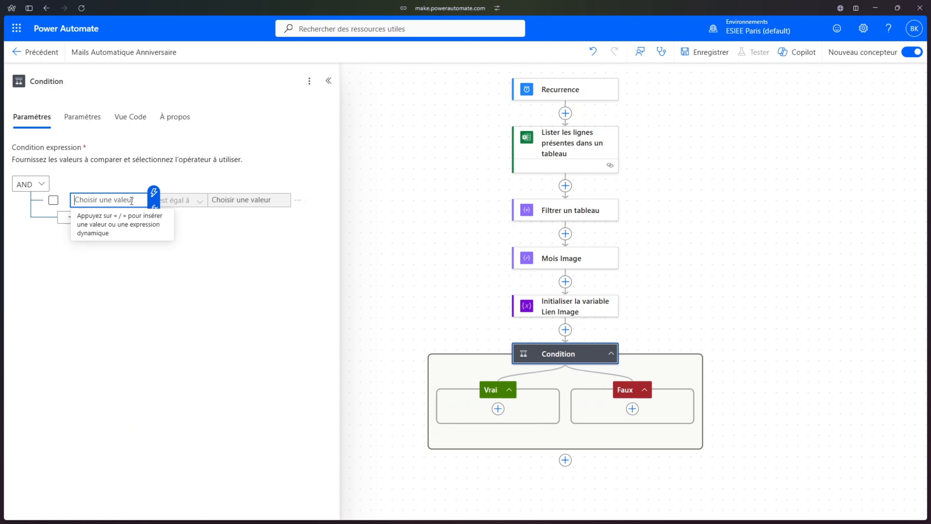
left_click(153, 201)
type("len")
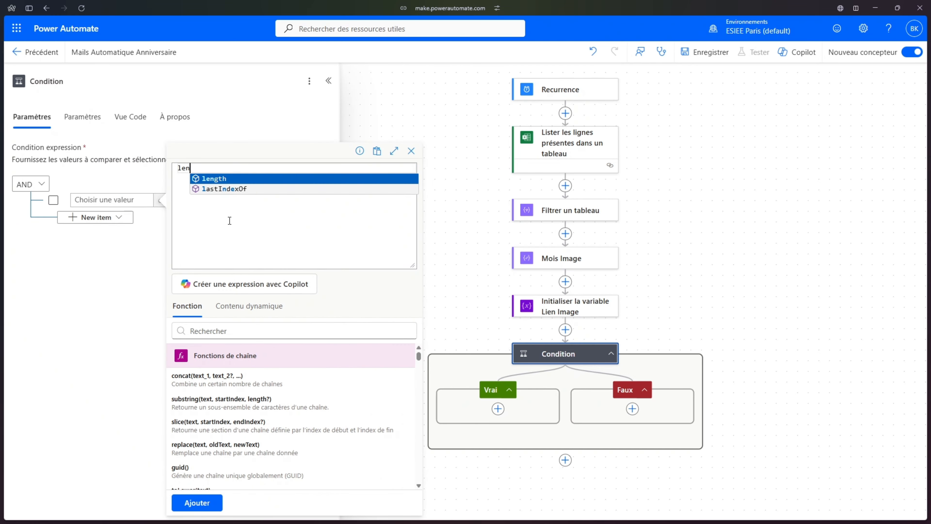
left_click(251, 178)
left_click(239, 307)
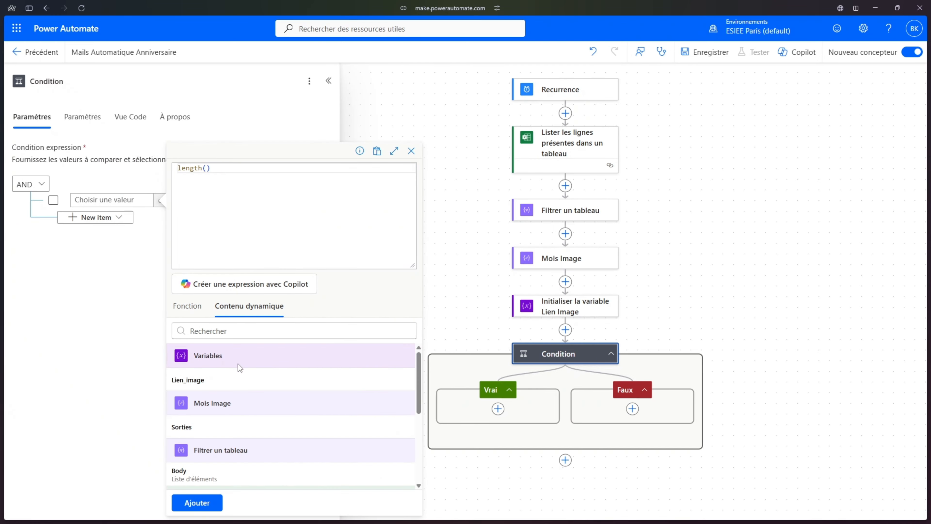
left_click(233, 473)
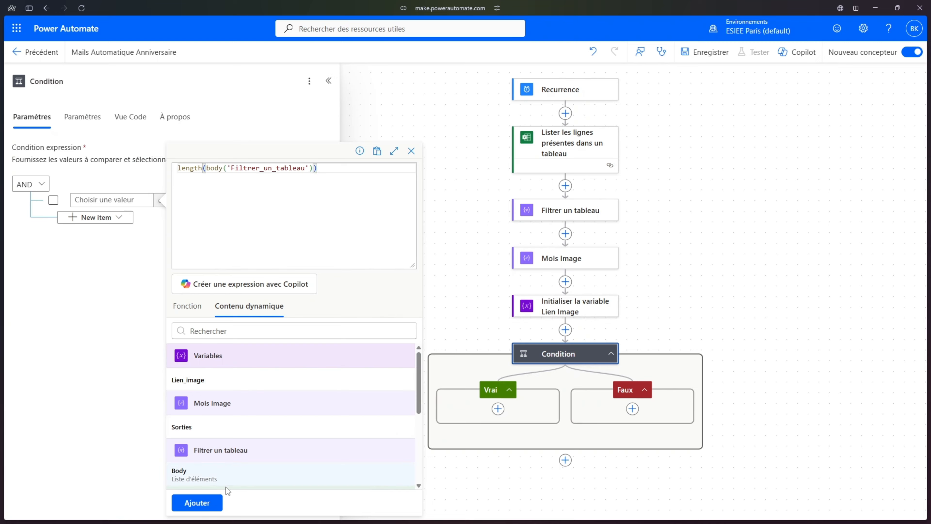
left_click(210, 509)
Set the condition's operator to "est supérieur à" with the comparison value 0 and close its settings.
left_click(200, 200)
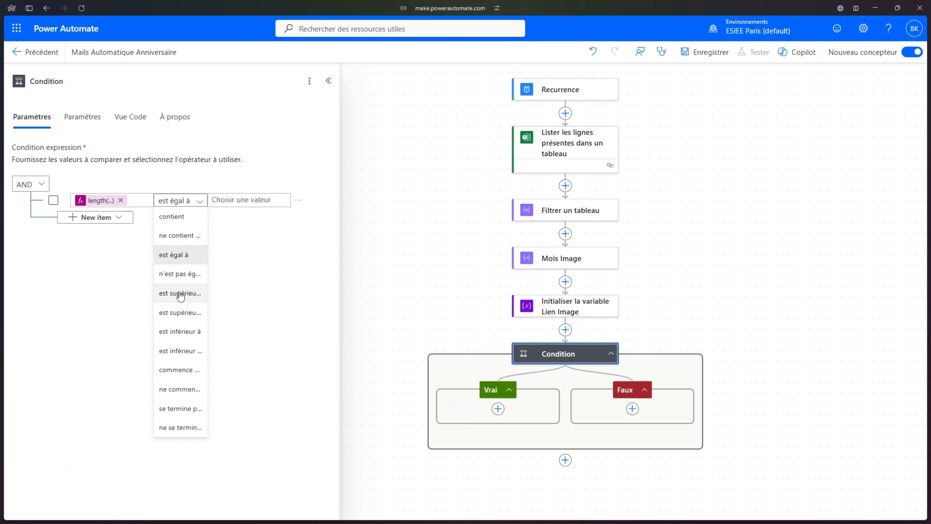
left_click(181, 294)
left_click(252, 200)
type("0")
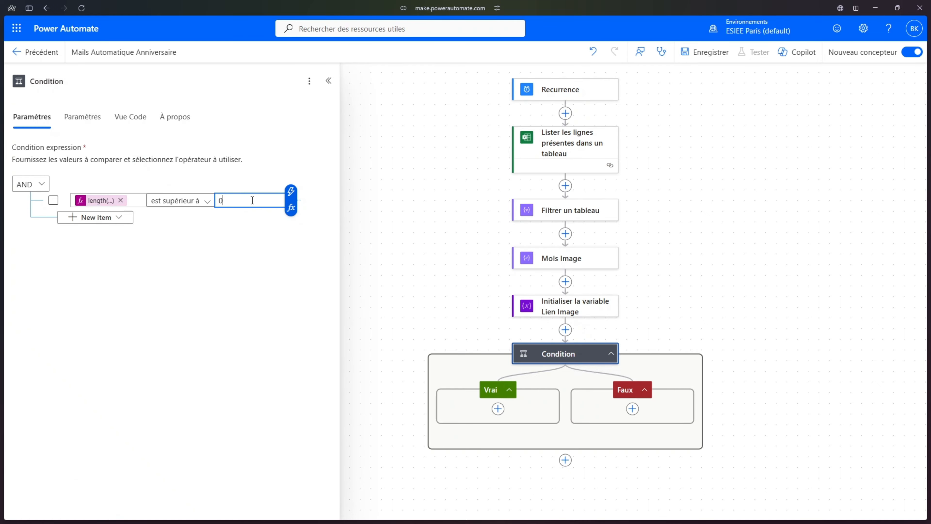
left_click(761, 375)
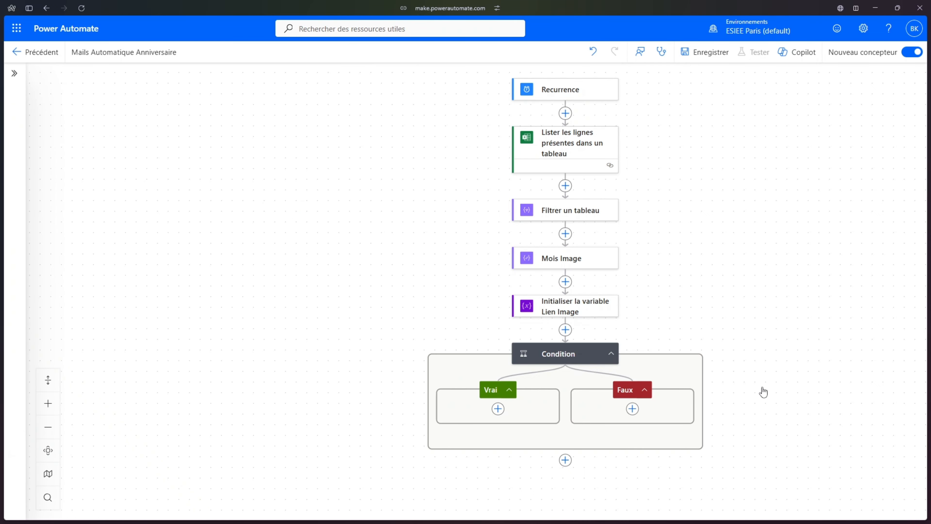
Add the SharePoint action "Obtenir les fichiers (propriétés uniquement)" to the Vrai branch of the condition.
left_click_drag(761, 391, 694, 251)
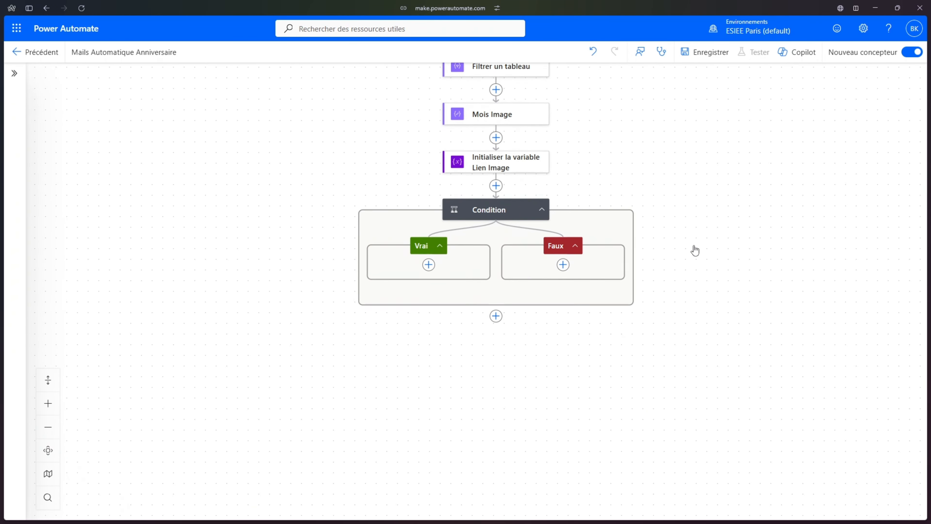
left_click(432, 260)
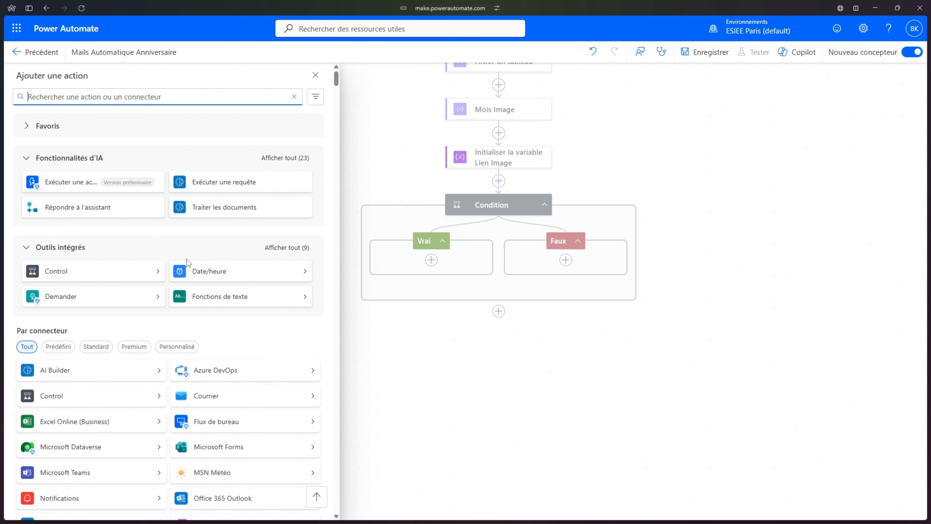
scroll(187, 261, "down", 4)
left_click(120, 509)
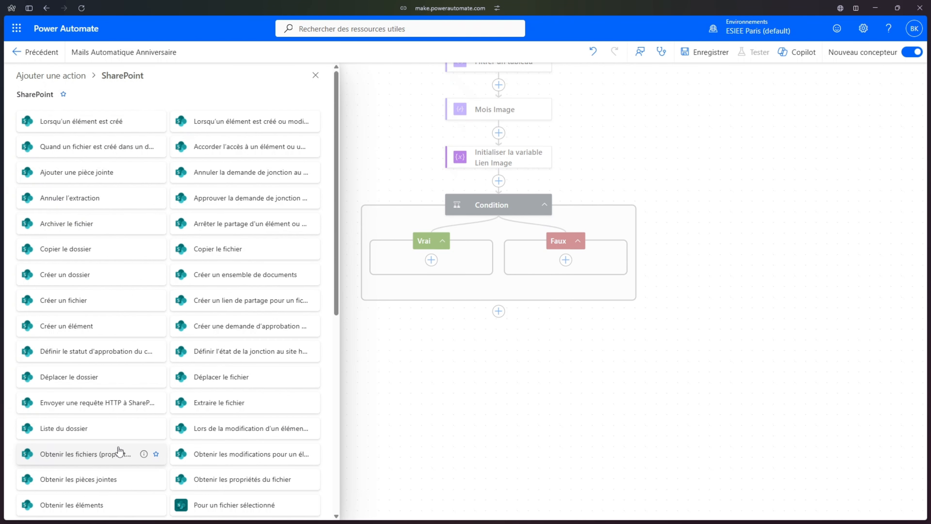
scroll(148, 327, "down", 5)
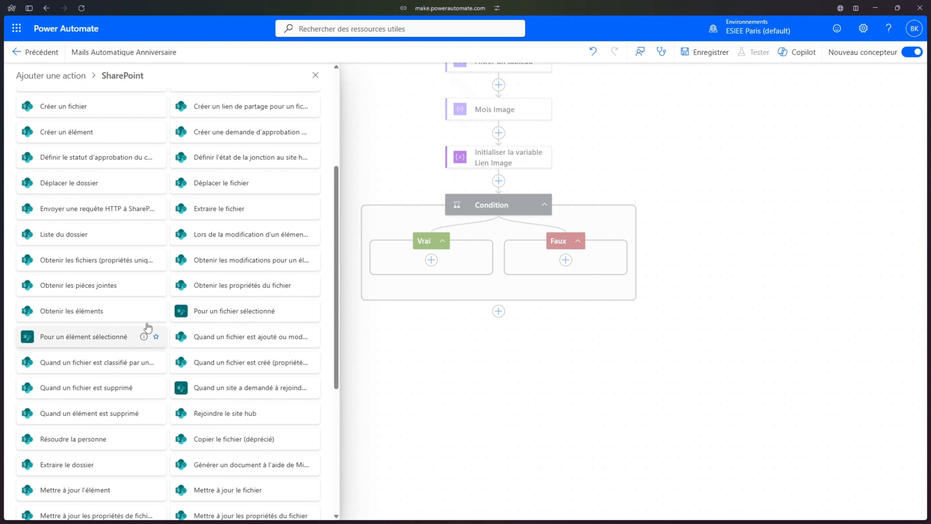
mouse_move(143, 263)
left_click(115, 266)
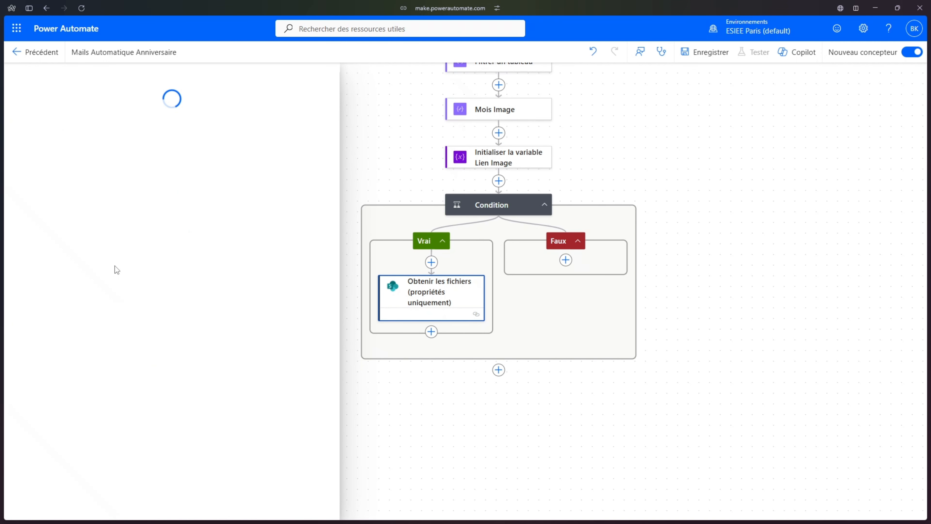
Set the file action's site address to the PowerAppsSource site and its library to Documents.
left_click(129, 266)
left_click(150, 198)
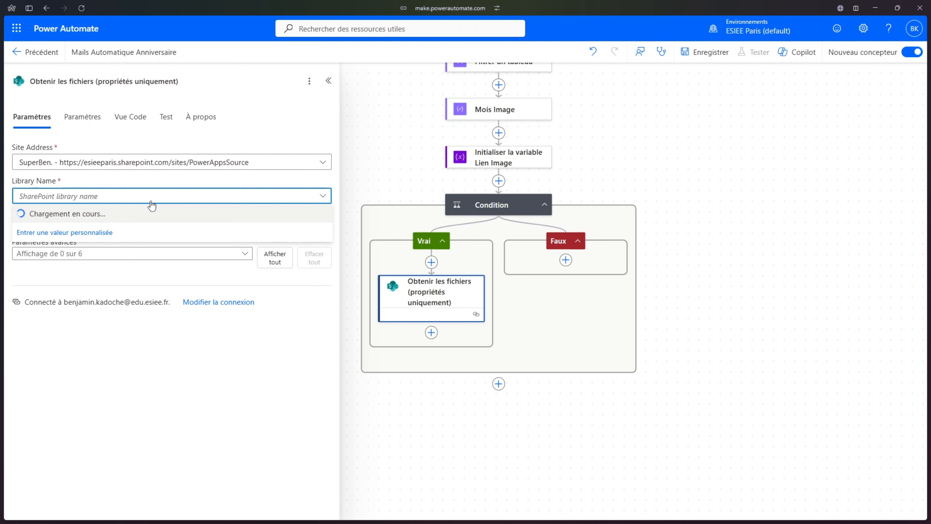
left_click(143, 212)
Limit the file action's entries to the folder /Documents partages/Anniversaires Automatique/Images Anniversaires and close its settings.
left_click(245, 258)
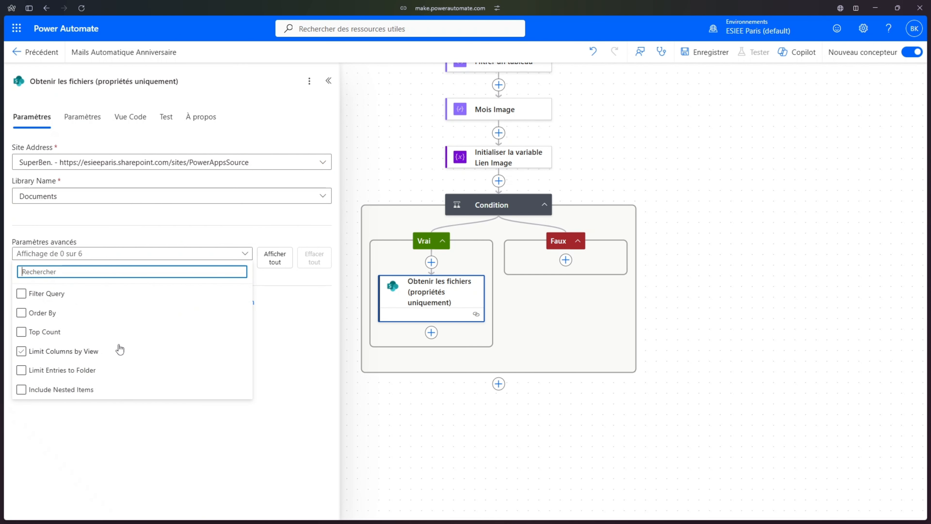
left_click(98, 371)
left_click(115, 441)
left_click(301, 308)
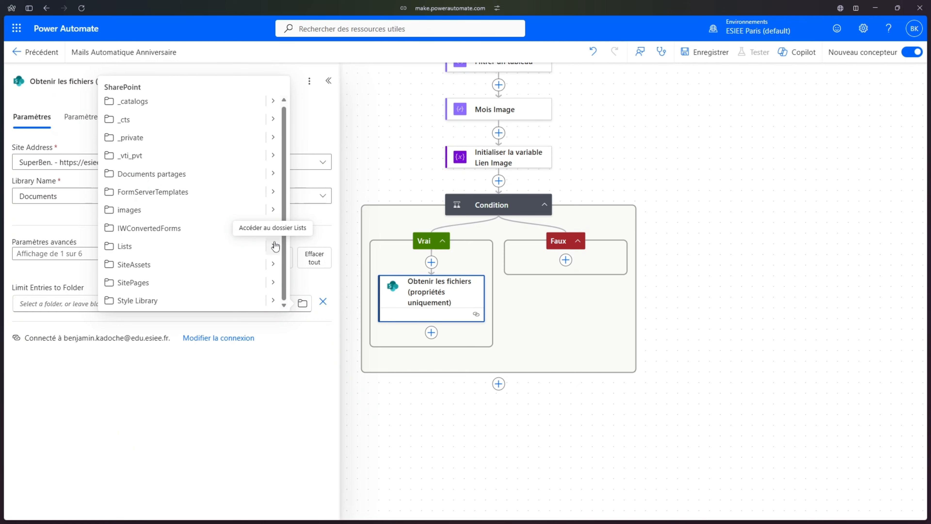
left_click(272, 179)
left_click(280, 324)
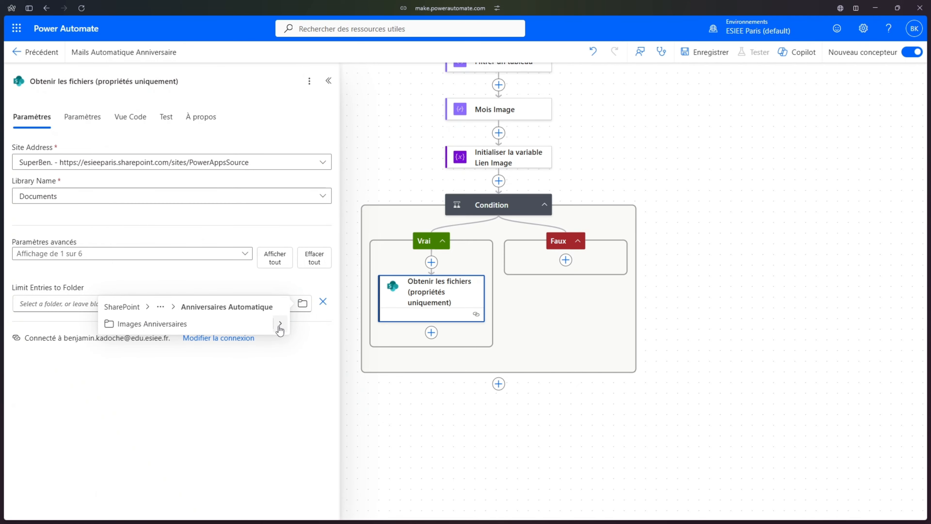
left_click(161, 323)
left_click(220, 389)
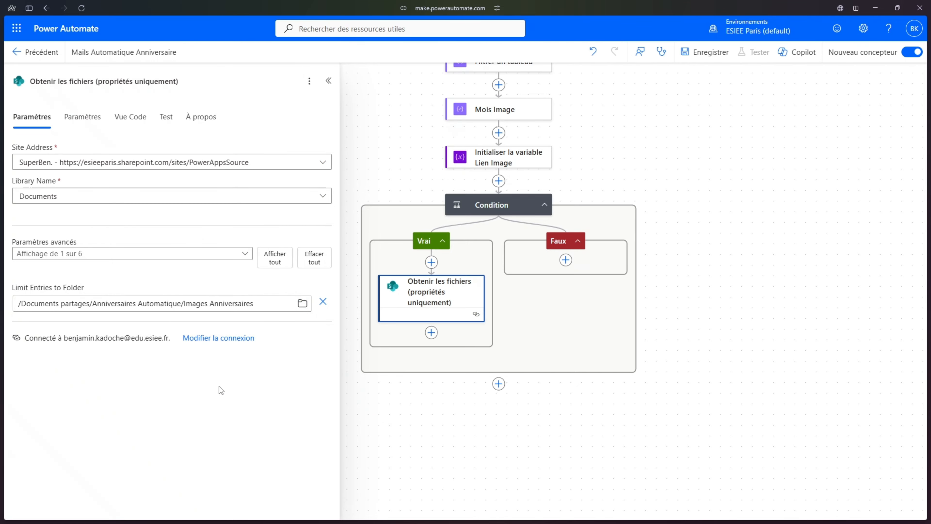
left_click(690, 302)
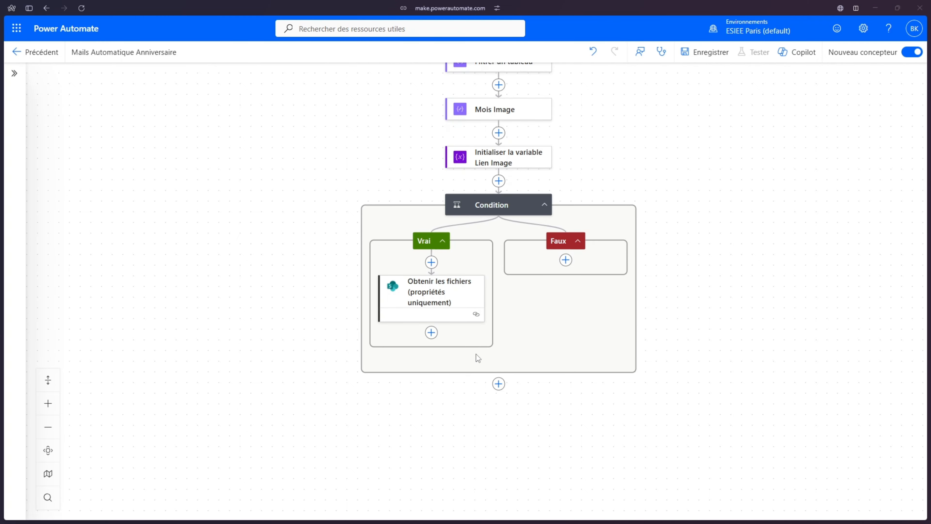
Add an "Appliquer à chacun" loop after the SharePoint file action and give it the files' body/value as input.
left_click(430, 332)
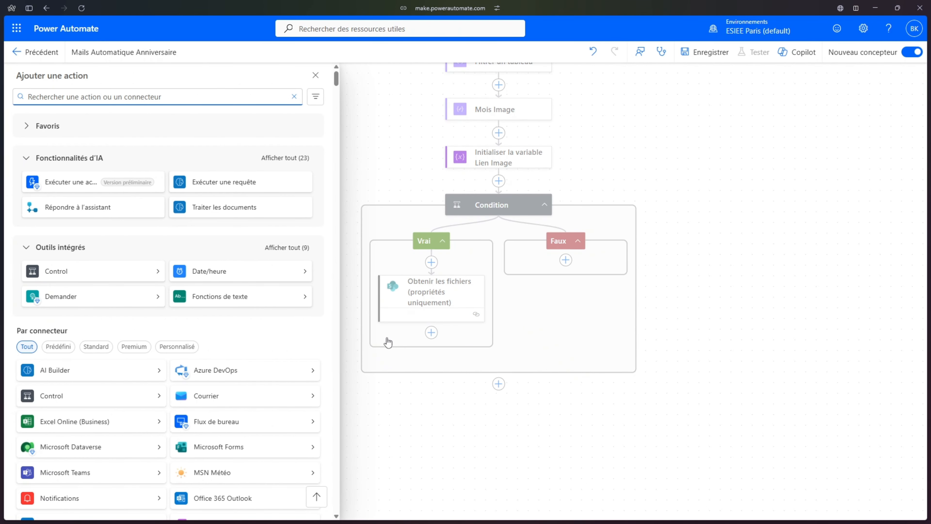
left_click(134, 278)
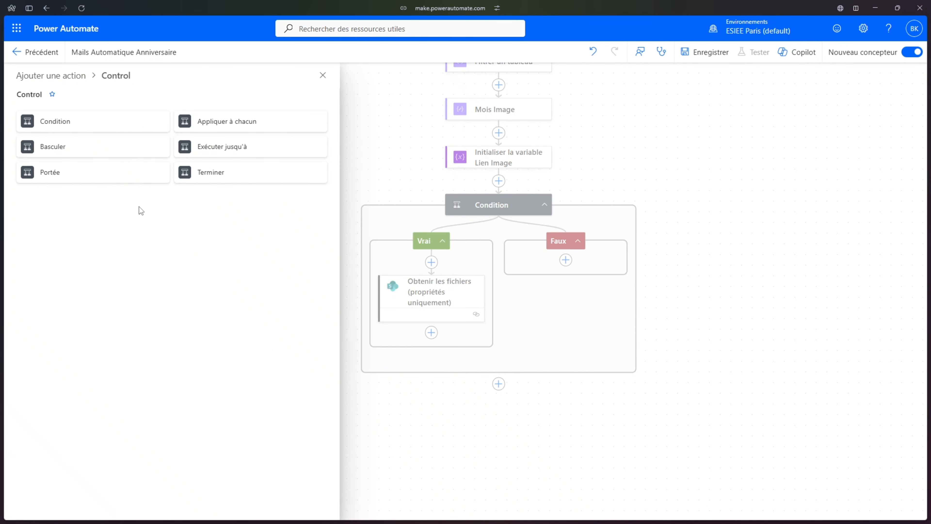
left_click(246, 136)
left_click(318, 163)
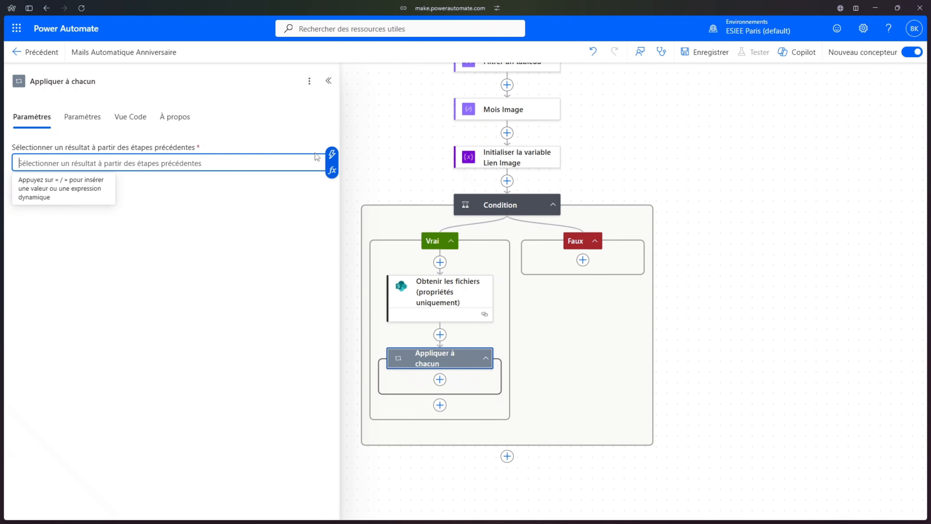
left_click(333, 159)
left_click(389, 219)
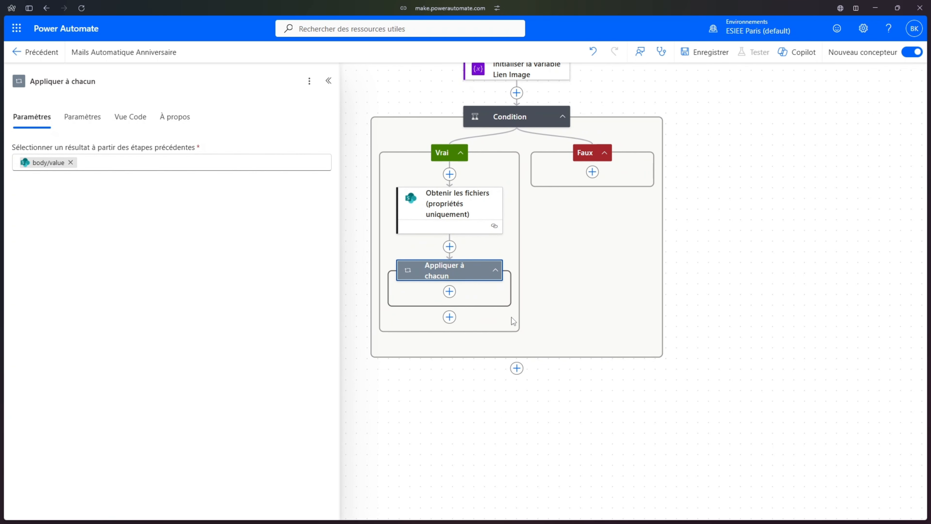
Add a Condition control inside the "Appliquer à chacun" loop.
left_click(449, 291)
left_click(151, 272)
left_click(118, 123)
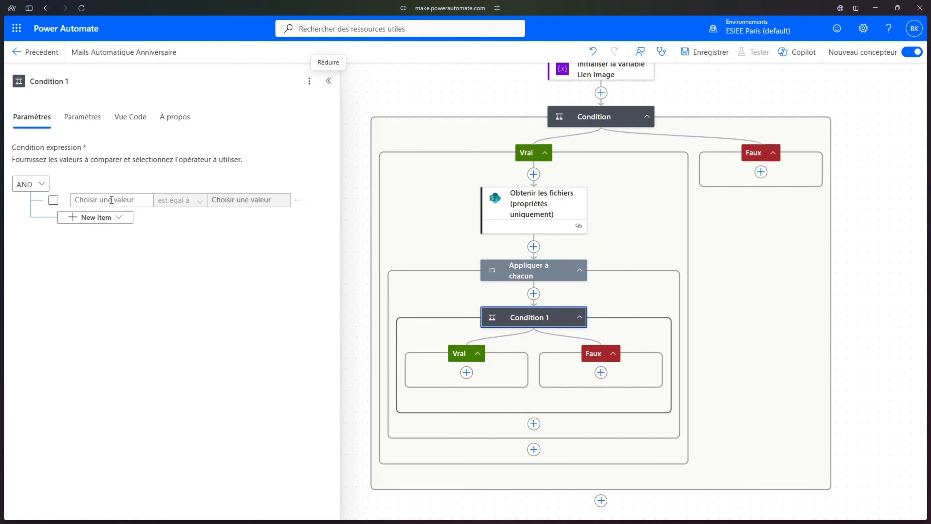
Set the loop condition's first value to the SharePoint file's Name and its operator to "contient".
left_click(153, 198)
left_click(153, 192)
scroll(310, 272, "down", 10)
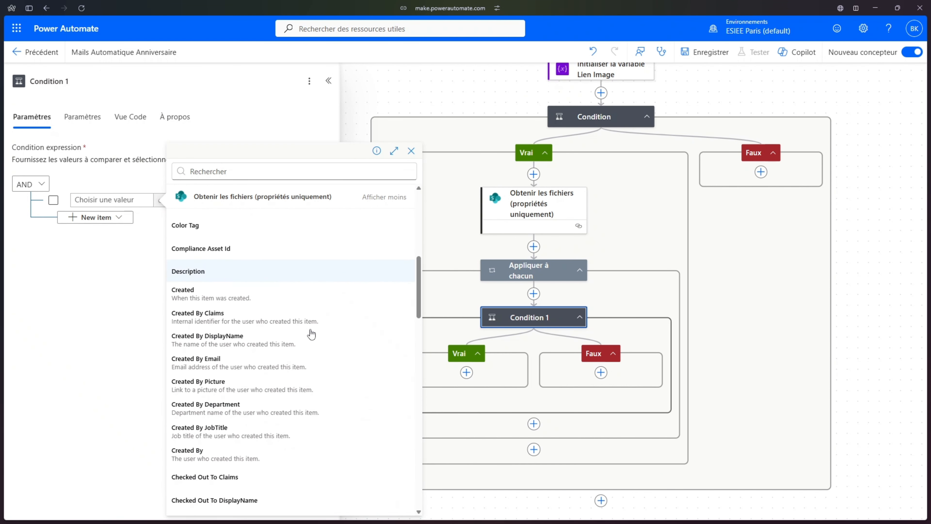
left_click(279, 385)
left_click(180, 201)
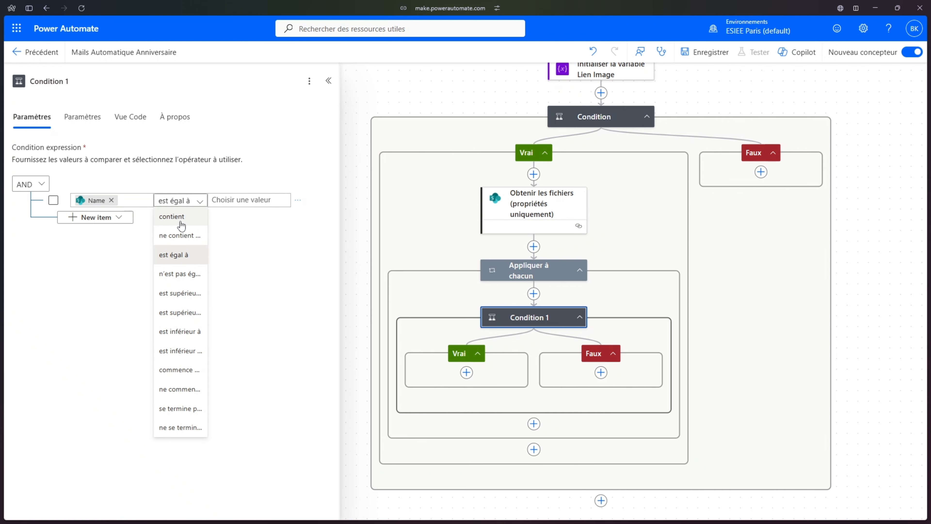
left_click(183, 216)
Set the loop condition's comparison value to a string() expression wrapping the Mois Image output.
left_click(235, 199)
left_click(291, 207)
type("string(")
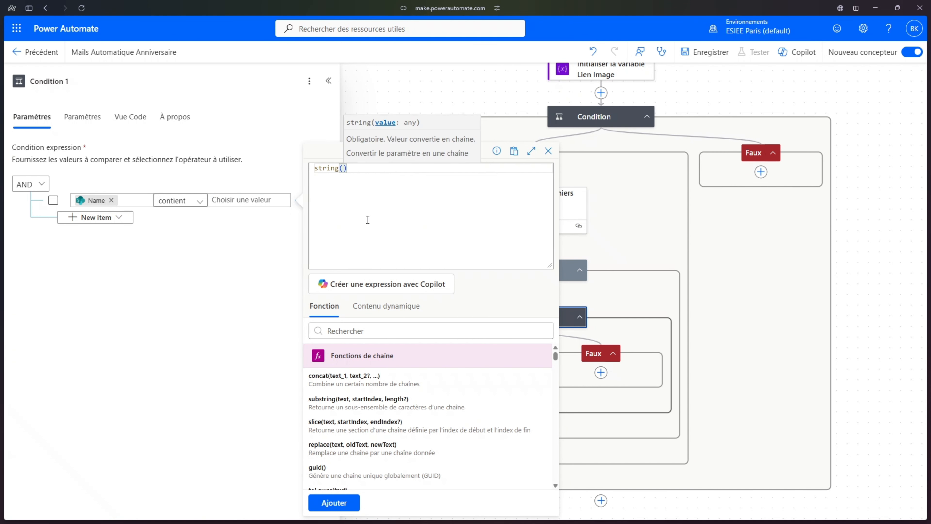
left_click(386, 306)
scroll(385, 396, "down", 3)
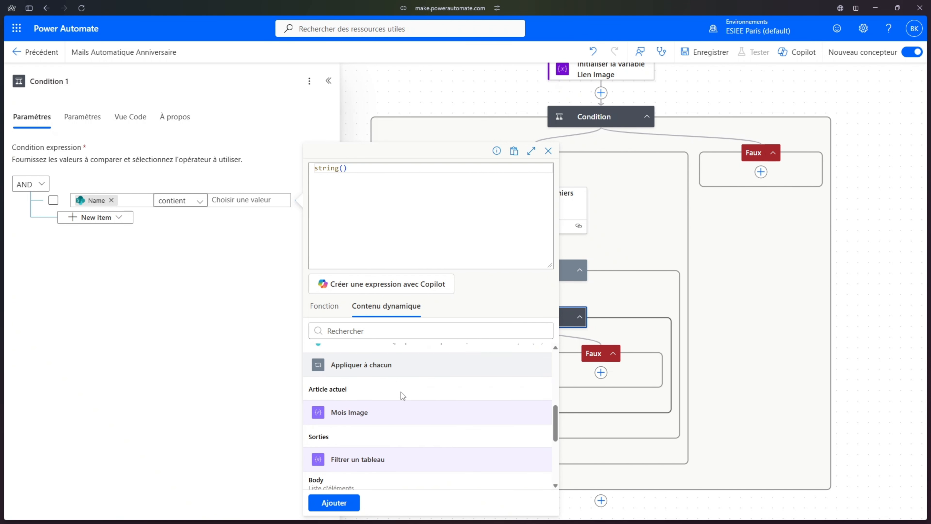
left_click(384, 378)
left_click(340, 504)
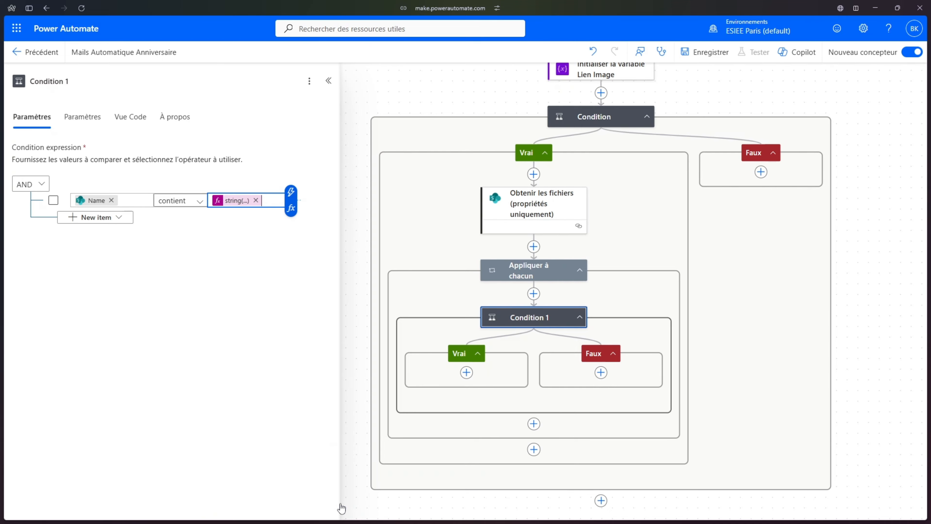
Add the variable action "Définir une variable" to the Vrai branch of Condition 1.
left_click(467, 373)
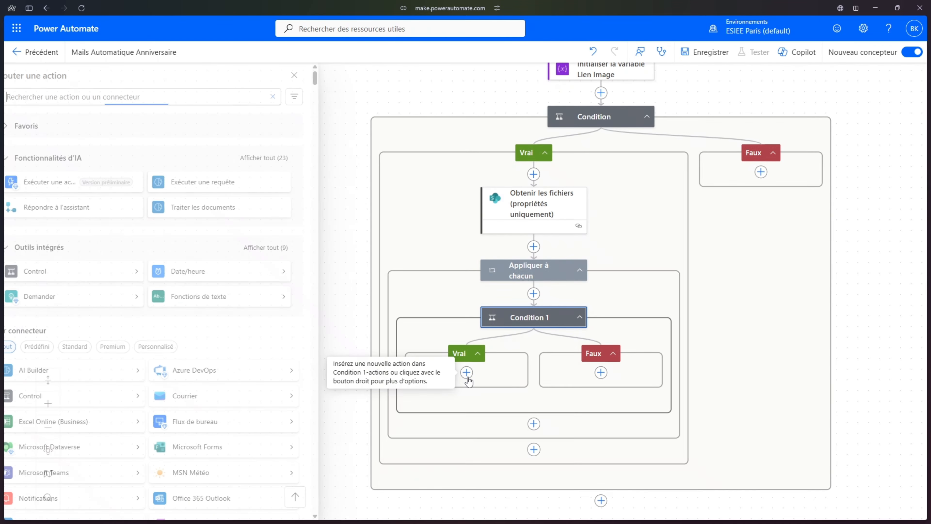
left_click(273, 250)
left_click(107, 378)
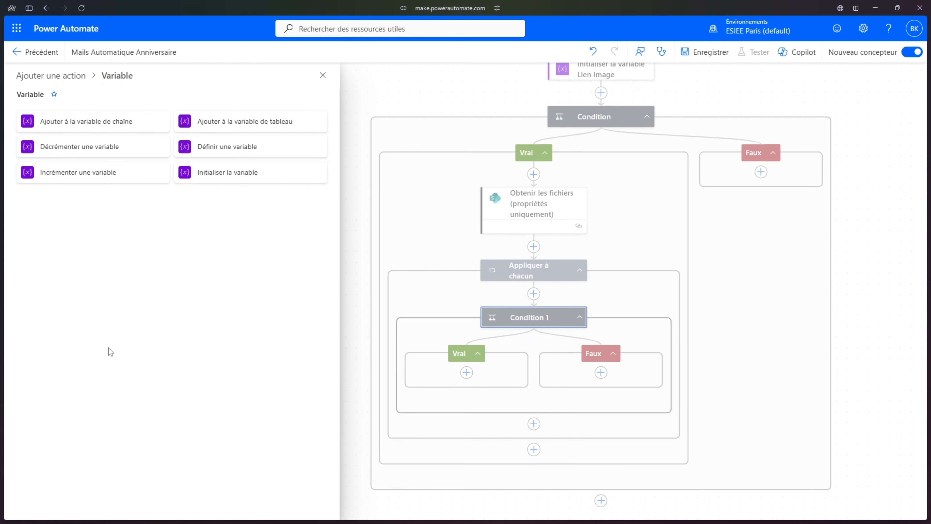
left_click(251, 151)
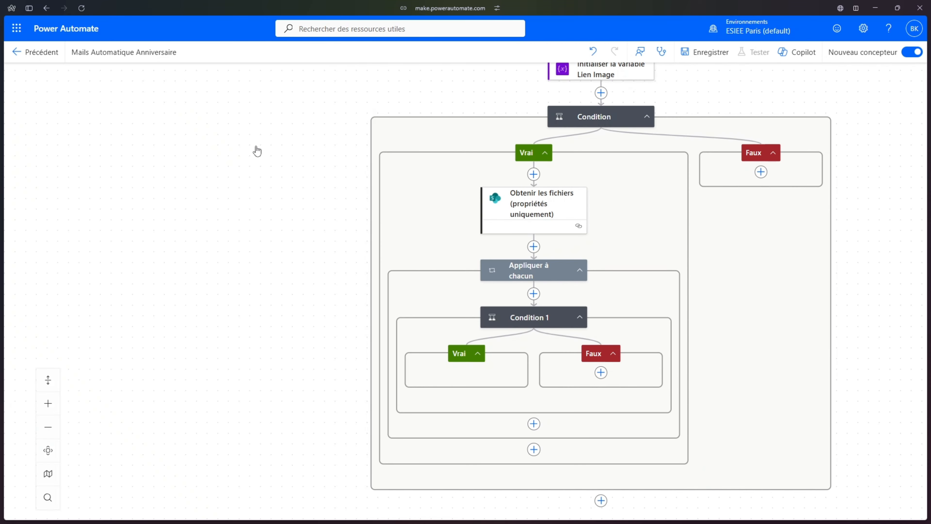
Make the variable action set Lien_image to the SharePoint file's "Link to item" value and close its settings.
left_click(242, 164)
left_click(227, 183)
left_click(262, 195)
left_click(328, 190)
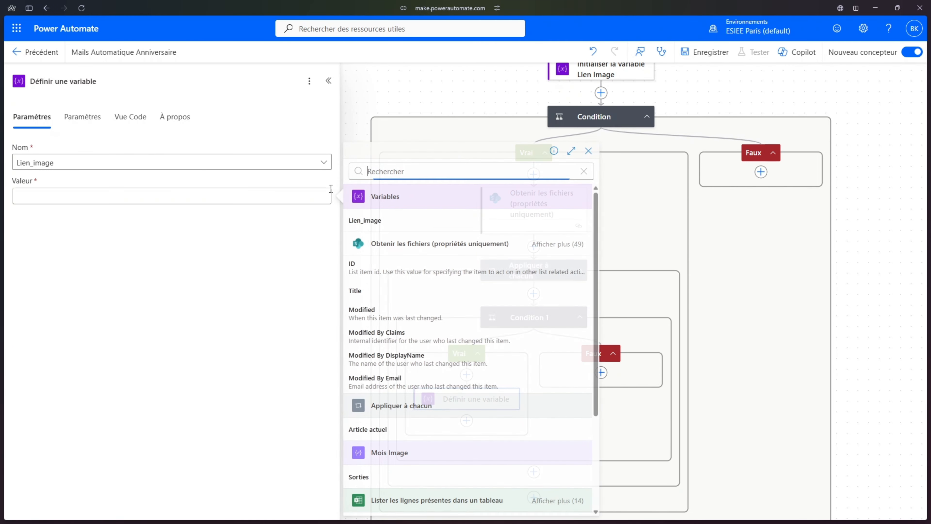
left_click(550, 245)
scroll(436, 330, "down", 3)
scroll(436, 330, "down", 10)
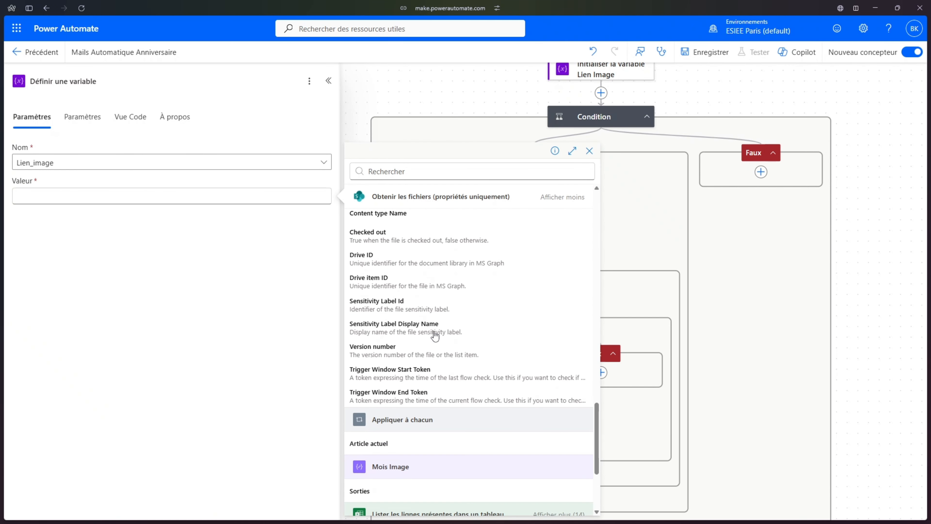
scroll(434, 332, "up", 6)
left_click(387, 282)
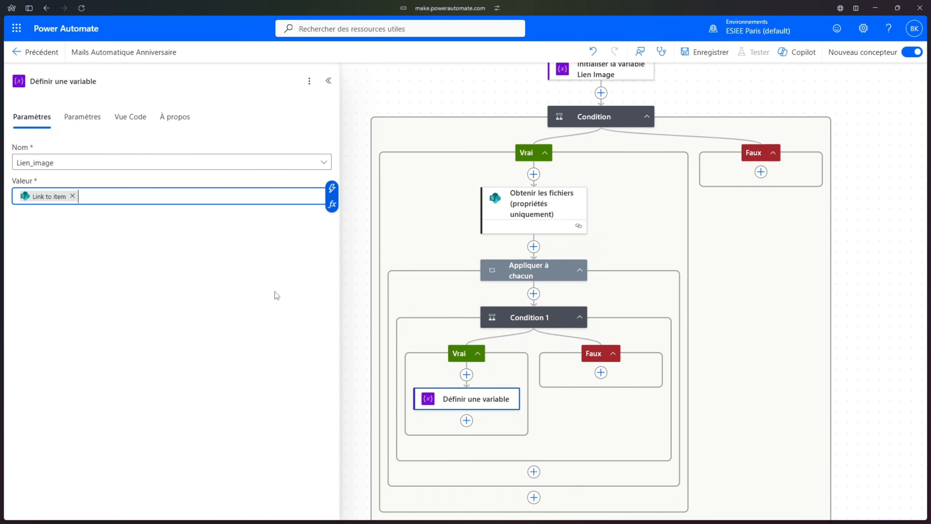
left_click(851, 330)
left_click_drag(864, 352, 840, 214)
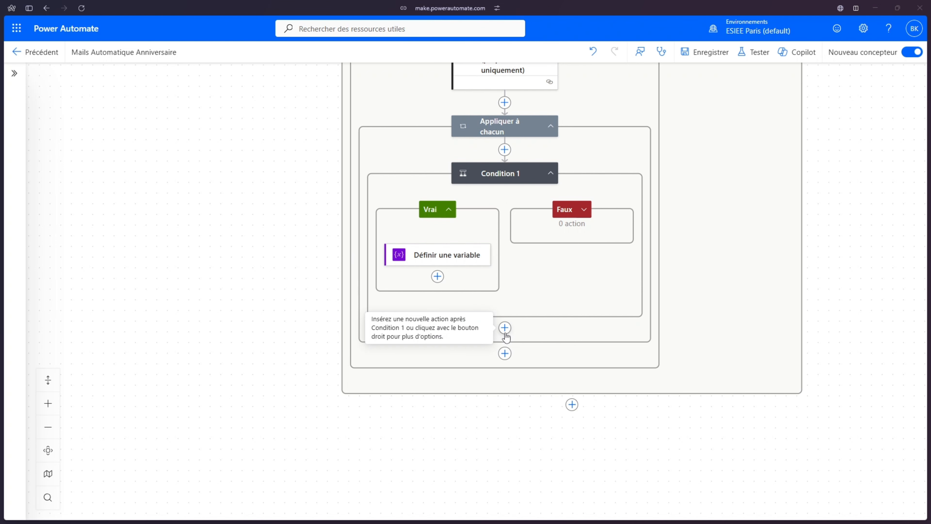
Add a second "Appliquer à chacun" loop after the first one, iterating over the Body output of "Filtrer un tableau".
left_click(505, 354)
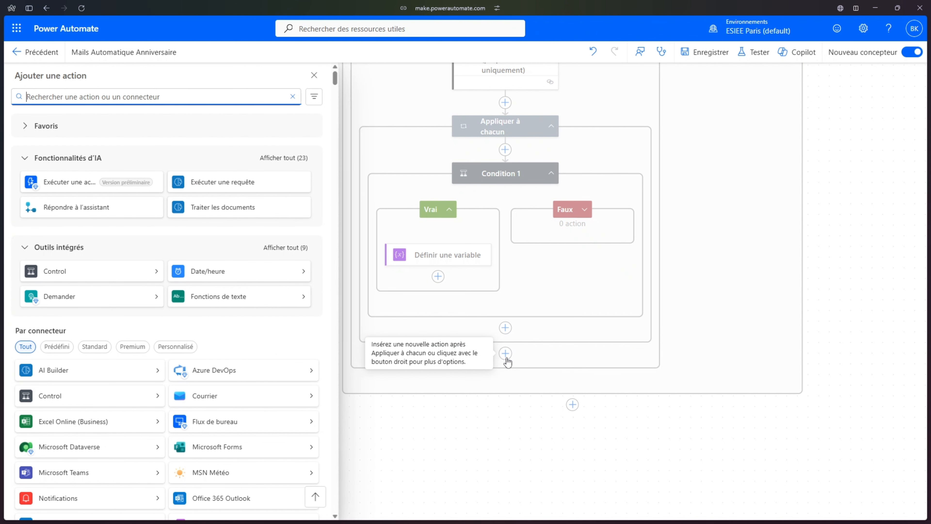
left_click(114, 271)
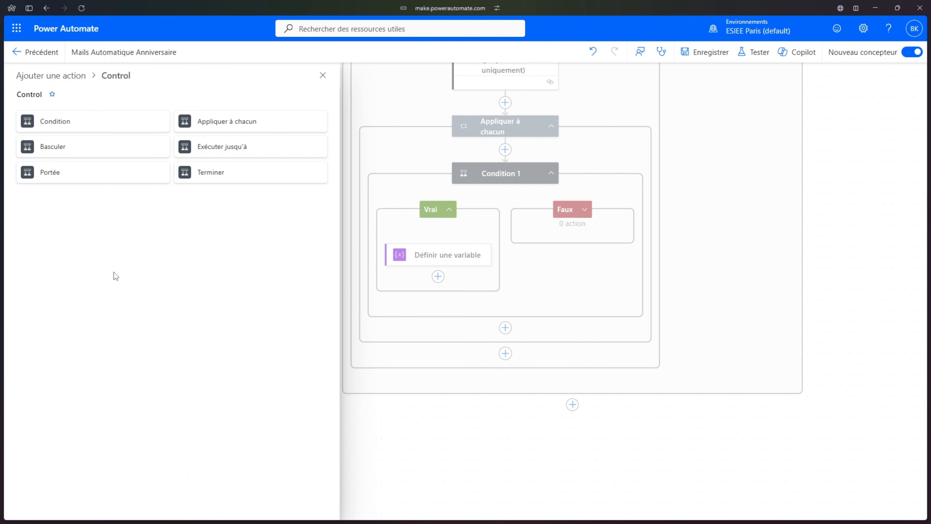
left_click(231, 122)
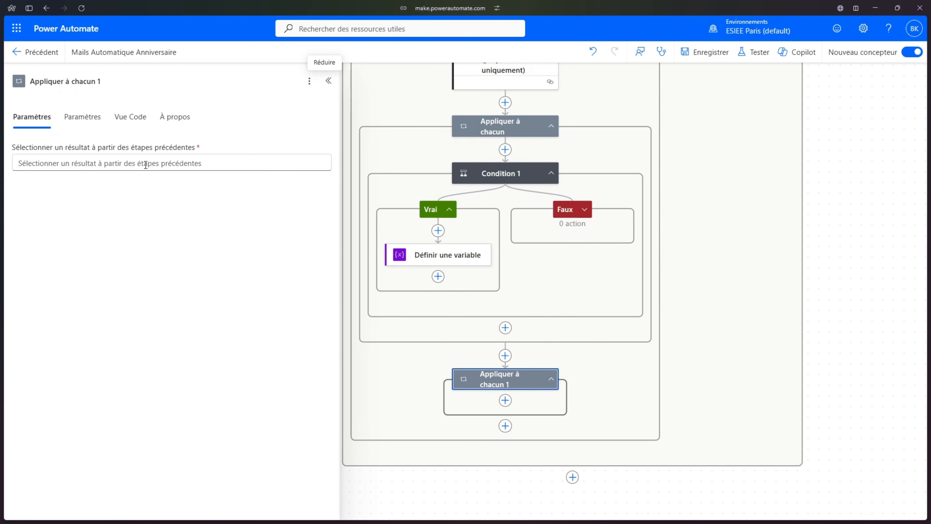
left_click(146, 165)
left_click(328, 154)
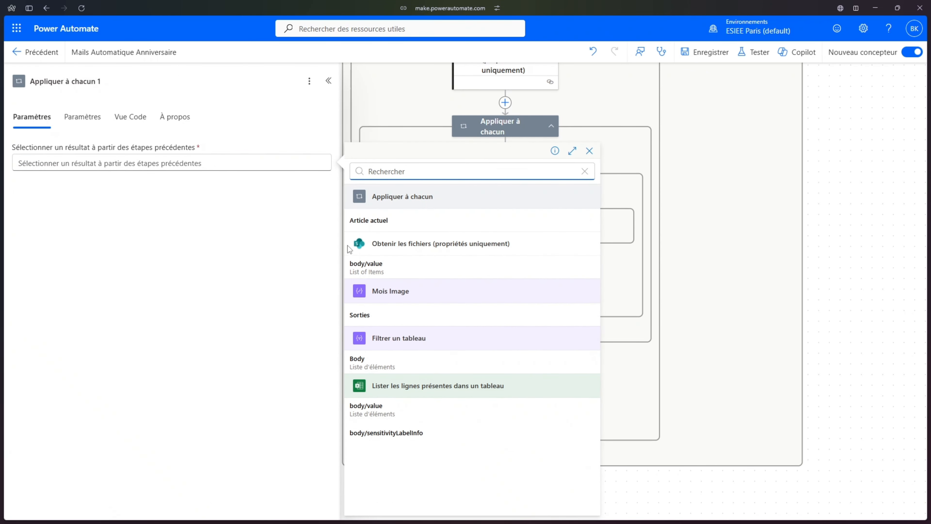
left_click(399, 365)
Add the data operation "Message" inside the "Appliquer à chacun 1" loop and rename it Prénom.
left_click_drag(642, 479, 639, 335)
left_click(503, 255)
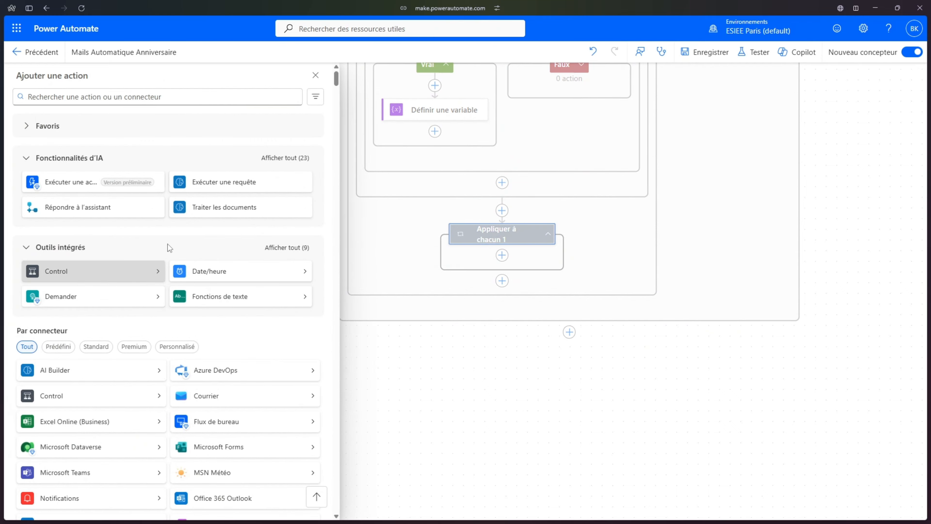
left_click(285, 247)
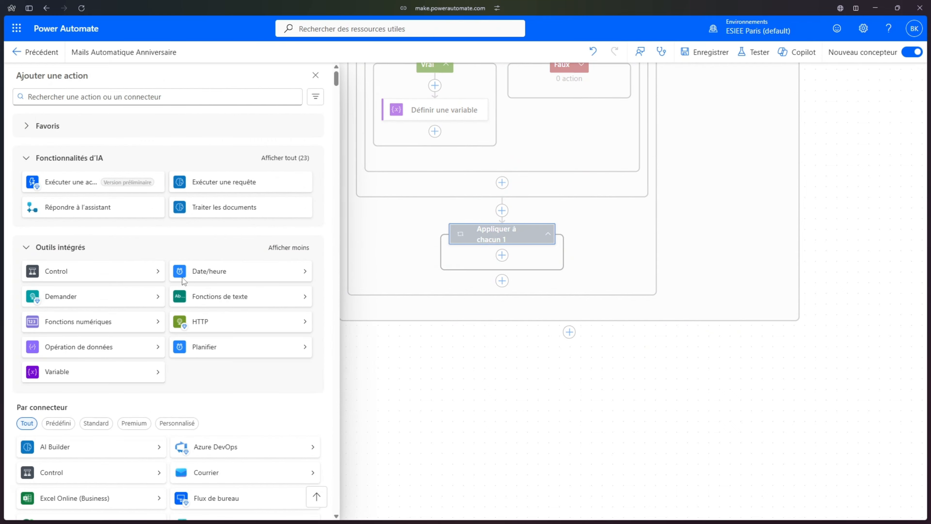
left_click(78, 354)
left_click(231, 177)
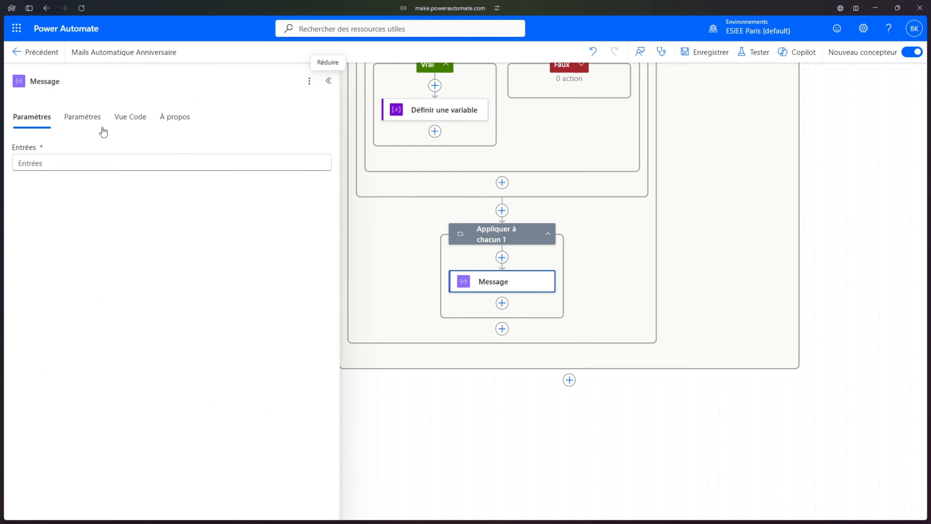
left_click_drag(76, 85, 35, 85)
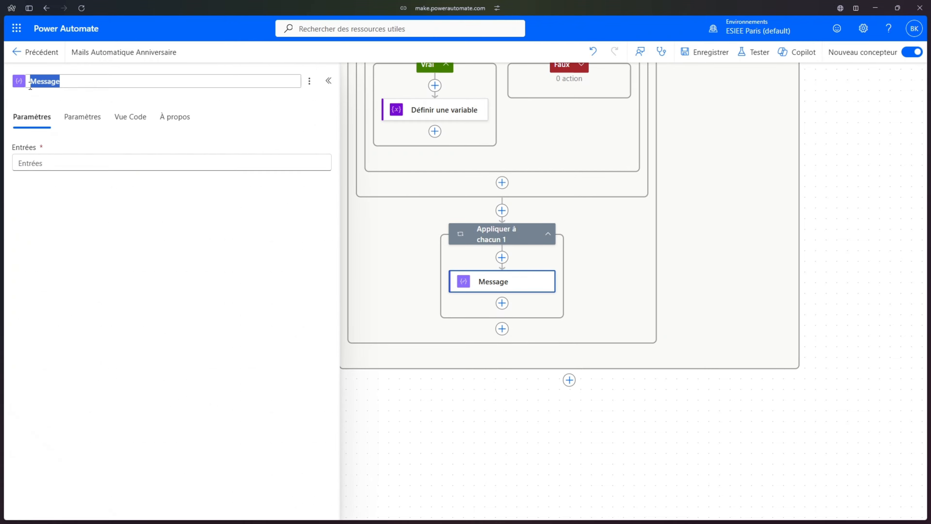
type("Prénom")
Set the Prénom action's input to the expression items('Appliquer_à_chacun_1')?['Prénom'].
left_click(324, 162)
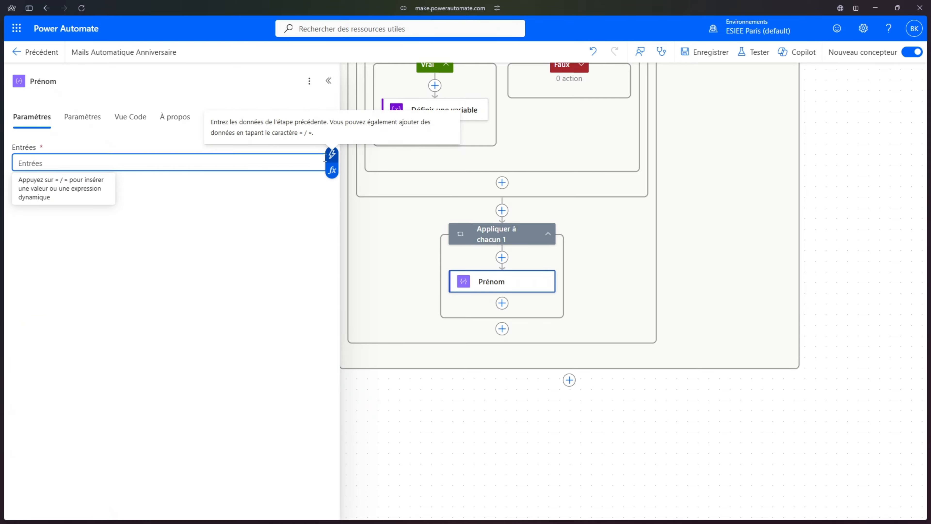
left_click(332, 170)
left_click(404, 306)
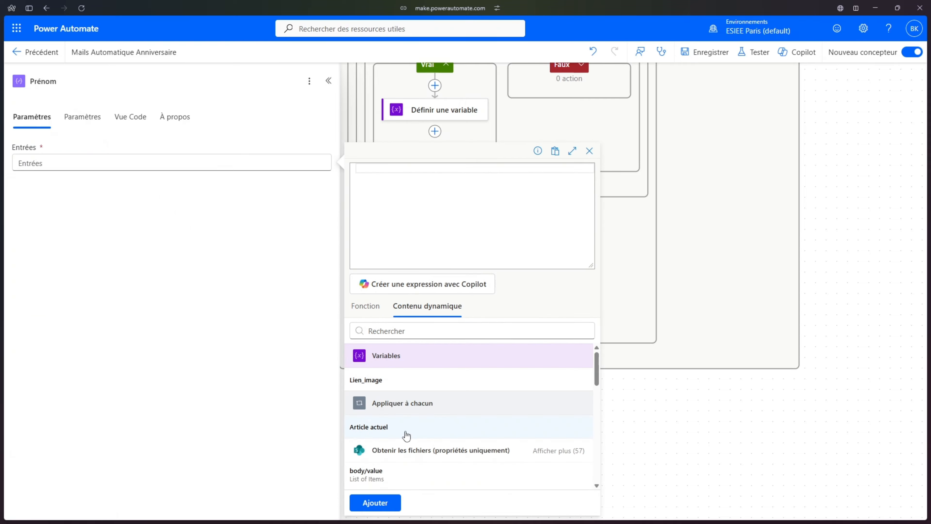
scroll(406, 436, "down", 5)
left_click(421, 393)
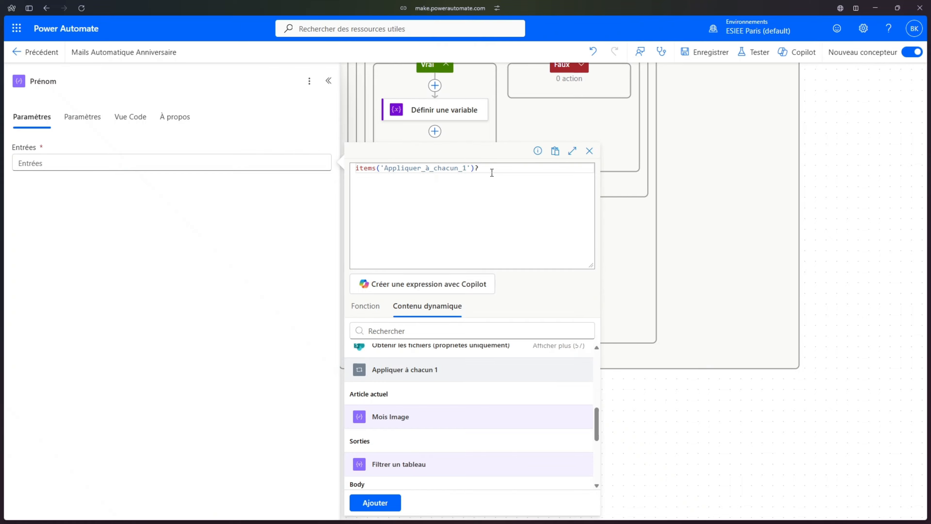
type("?['Prénom")
left_click(375, 502)
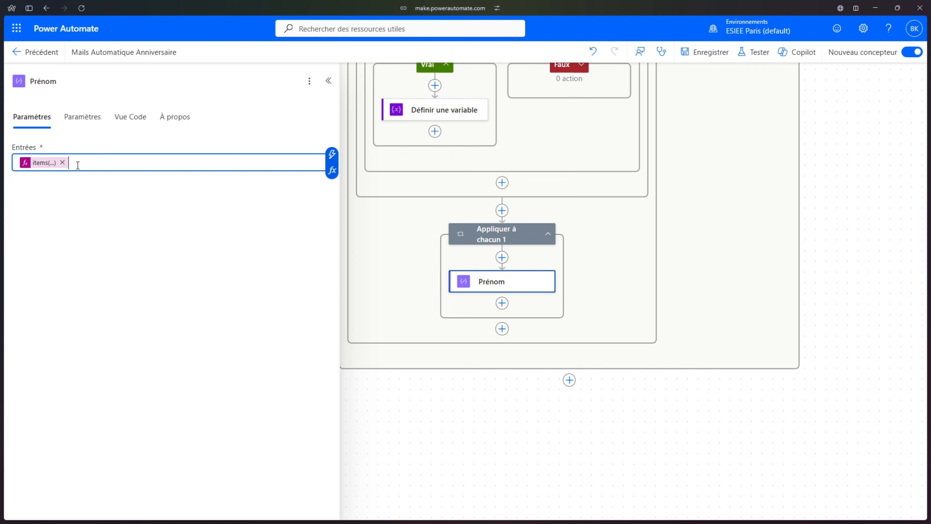
Add another "Message" data operation after Prénom and rename it Nom.
left_click(502, 303)
left_click(121, 344)
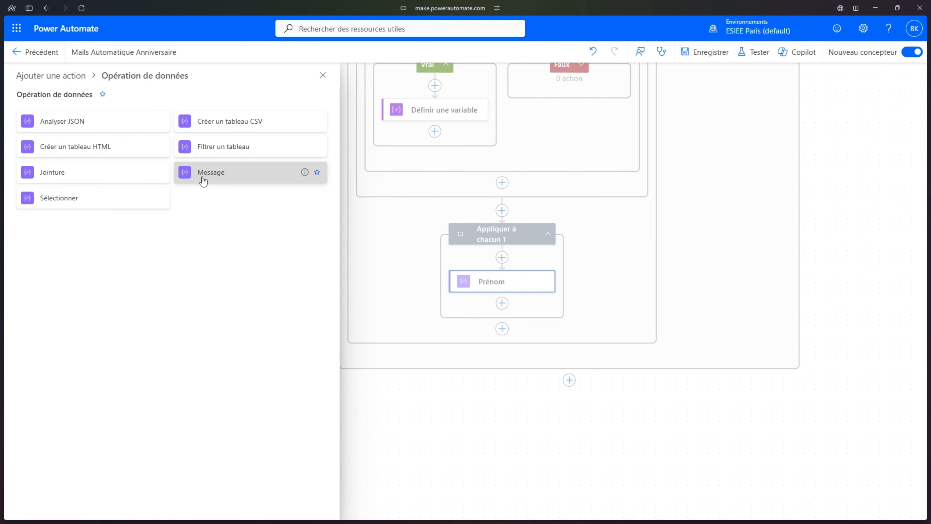
left_click(203, 180)
type("Nom")
Set the Nom action's input to the expression items('Appliquer_à_chacun_1')?['Nom'].
left_click(319, 163)
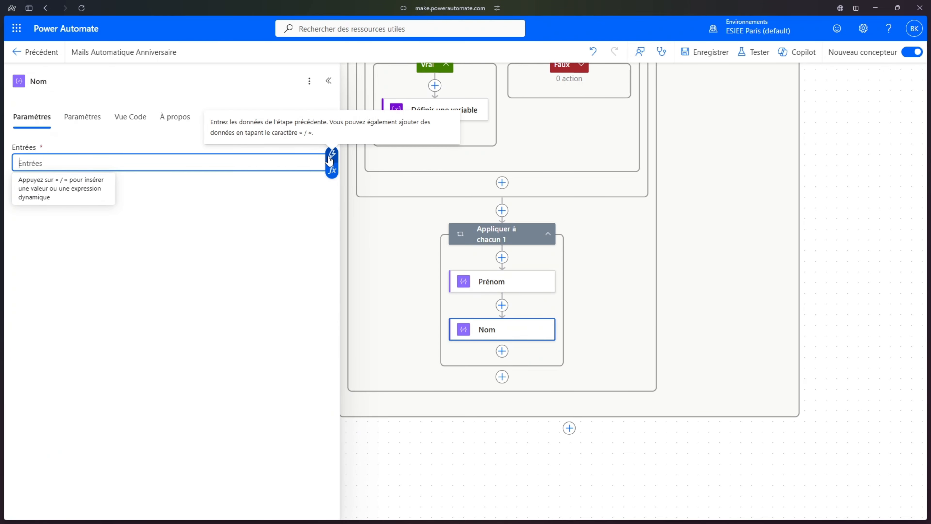
left_click(332, 169)
type("items('Appliquer_à_chacun_1')?['Prénom']")
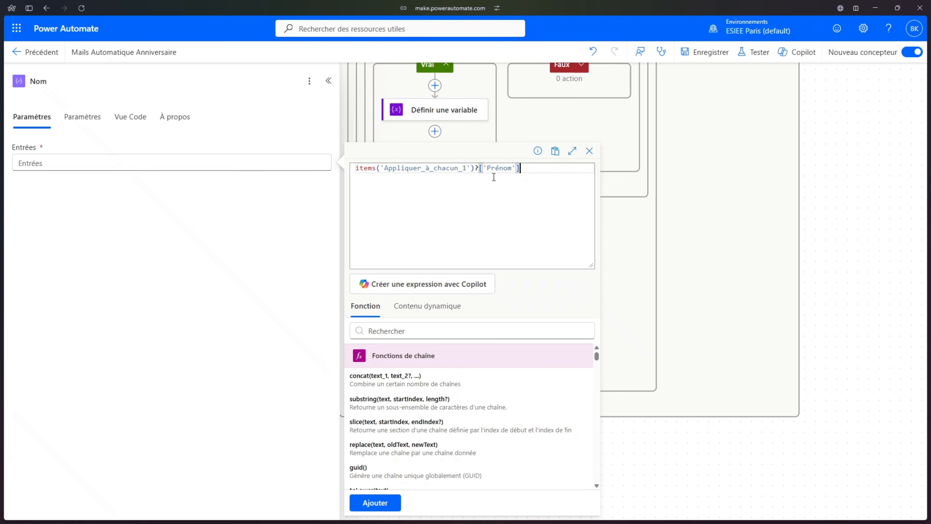
double_click(499, 168)
type("Nom")
left_click(375, 502)
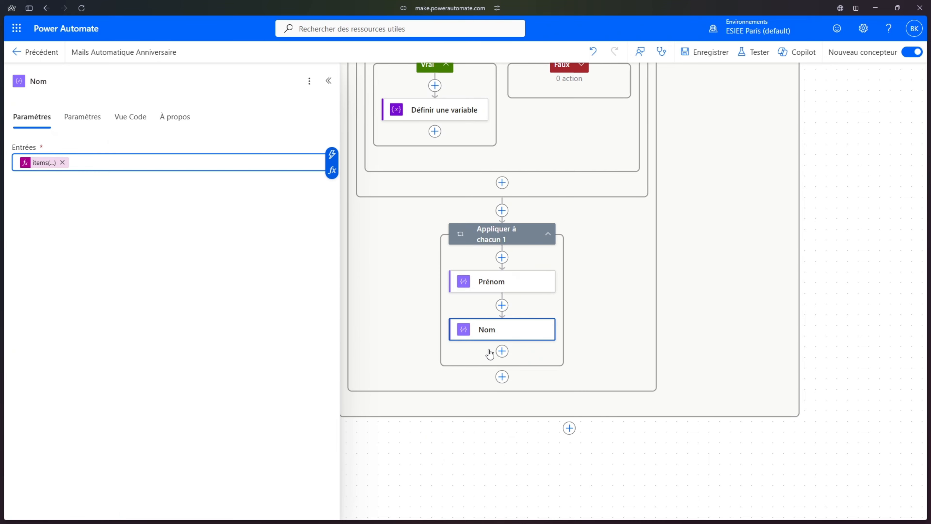
Add the Office 365 Outlook action "Envoyer un e-mail (V2)" after Nom in the loop.
left_click(502, 352)
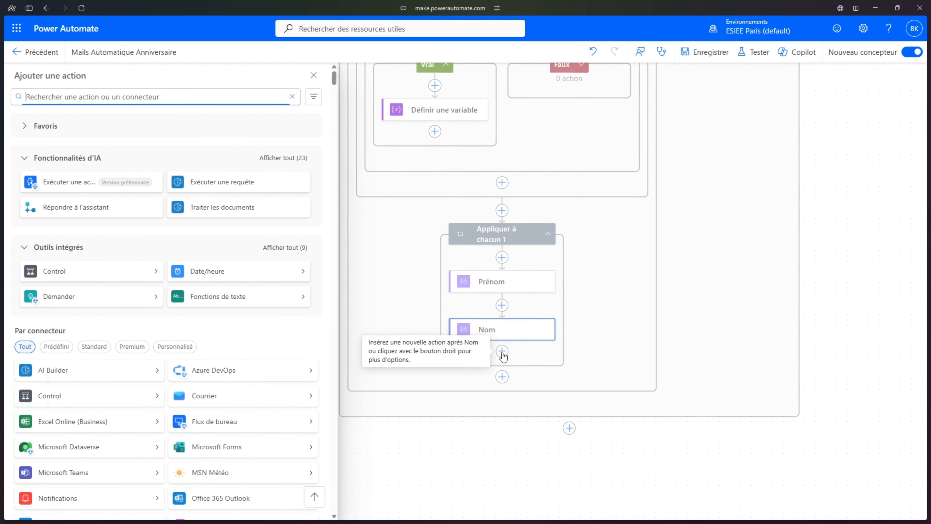
scroll(250, 385, "down", 3)
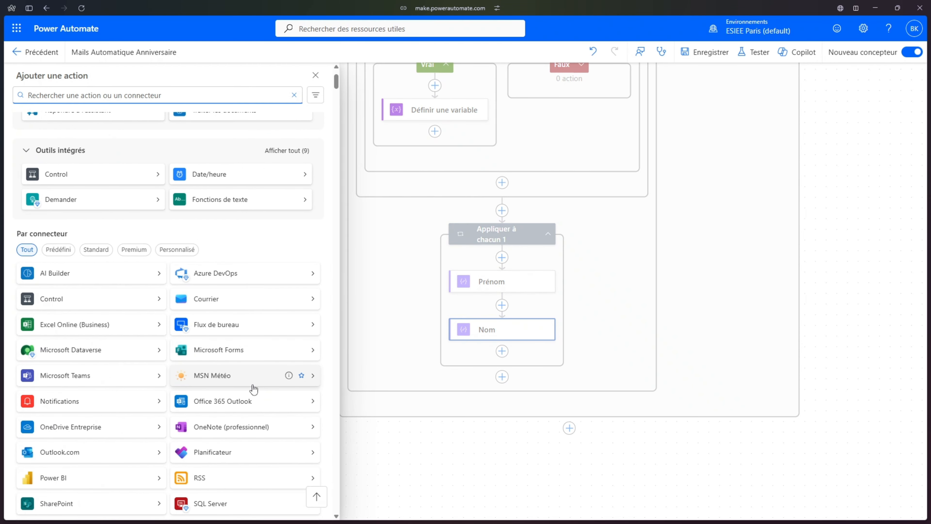
left_click(247, 407)
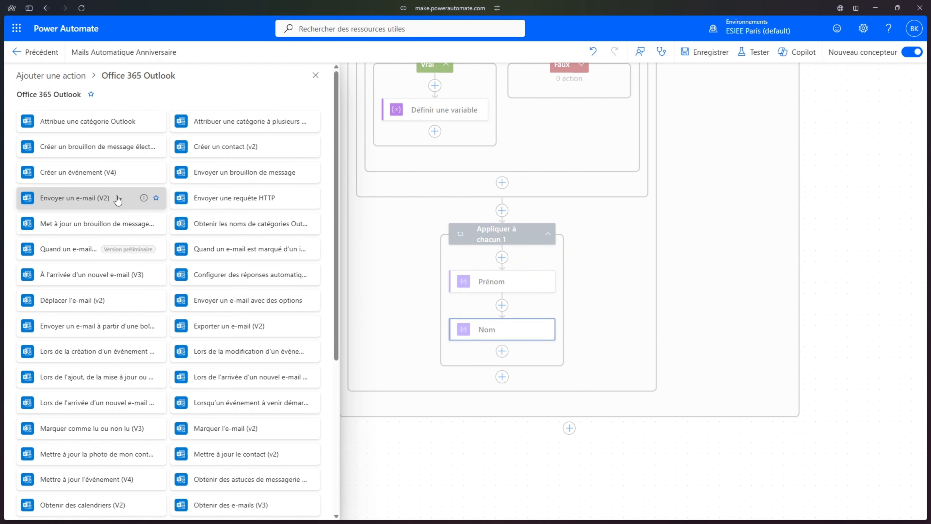
left_click(118, 199)
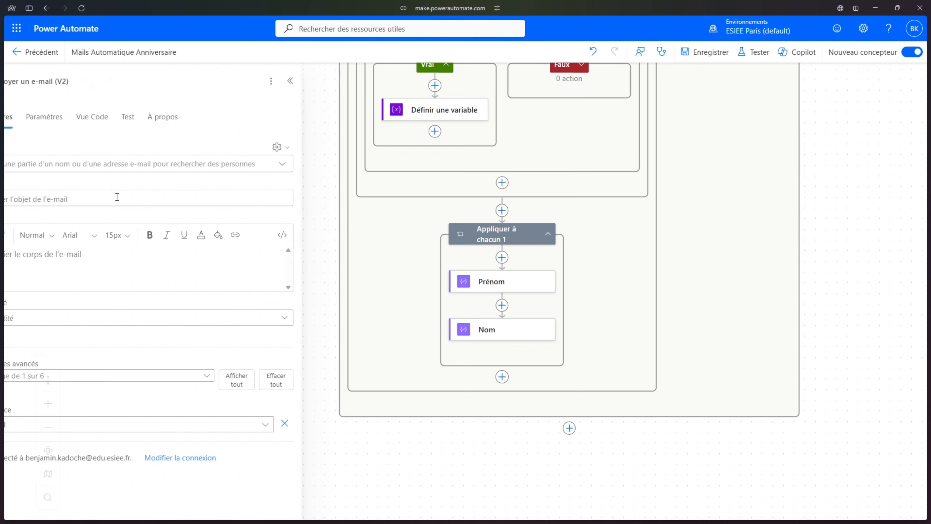
Enter the recipient's e-mail address in the email action and choose the matching person.
left_click(118, 166)
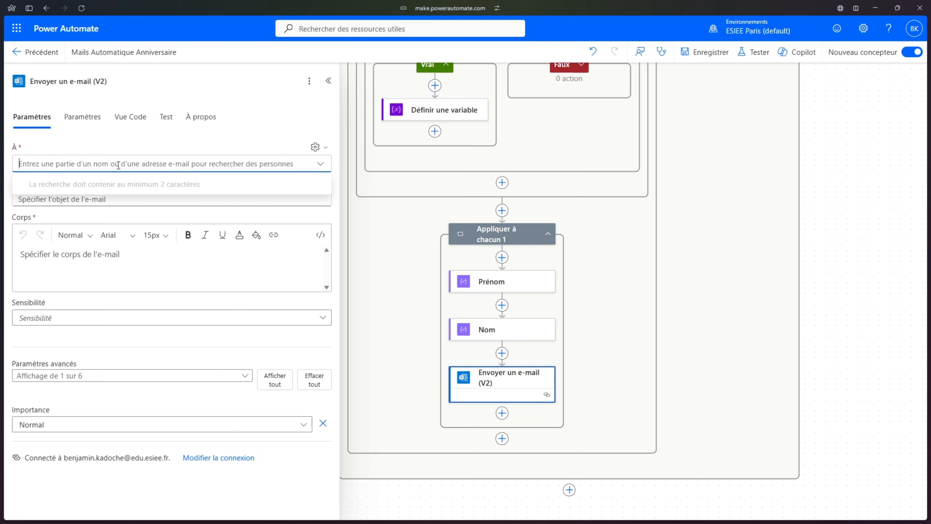
key("ctrl+v")
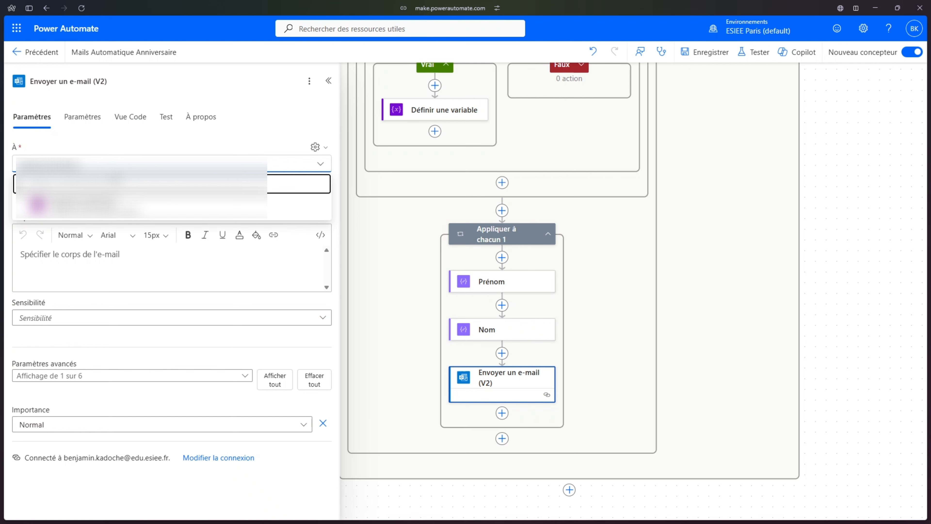
left_click(89, 210)
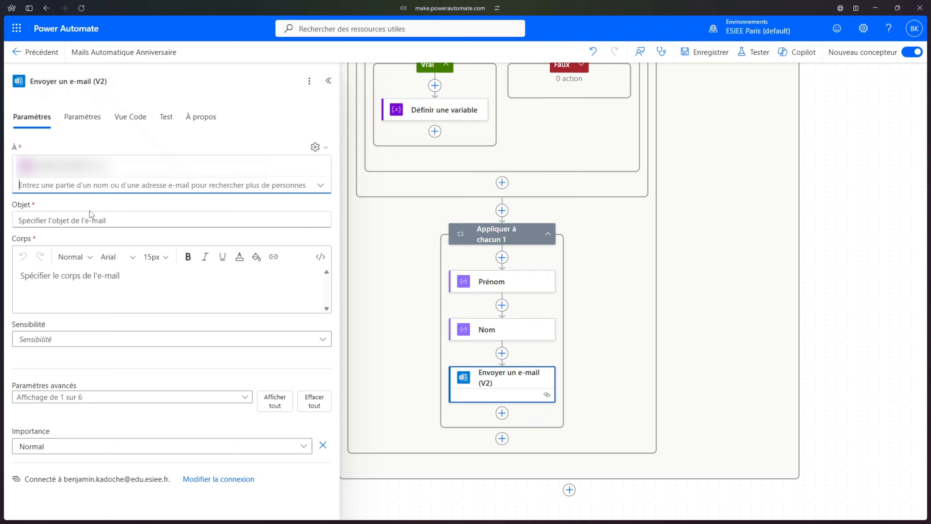
Set the email's subject to "🎉 Joyeux Anniversaire" followed by the Prénom action's Sorties output and "!".
left_click(55, 225)
type("🎉 Joyeux Anniversaire")
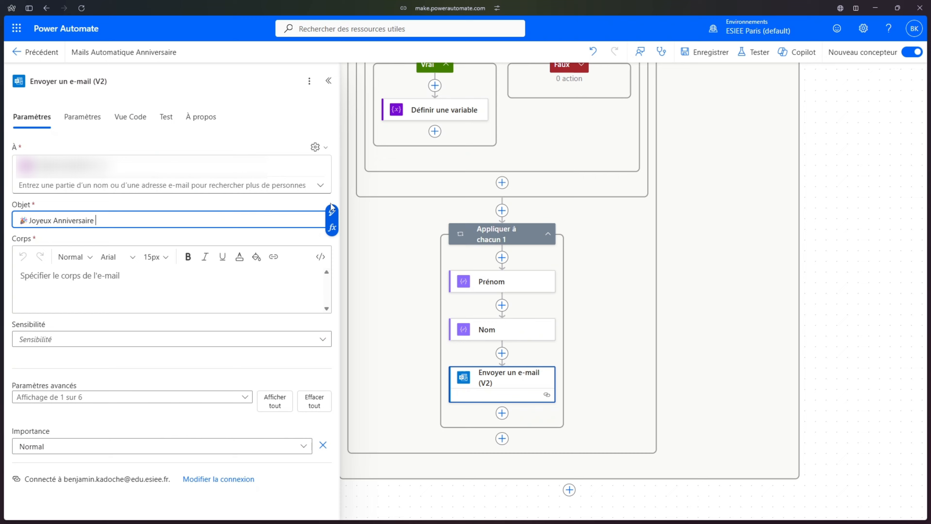
left_click(332, 211)
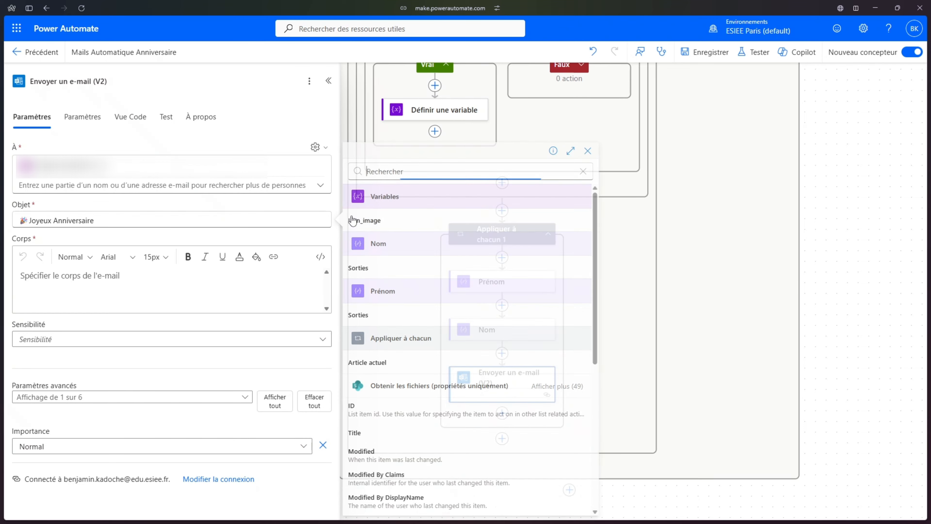
left_click(392, 311)
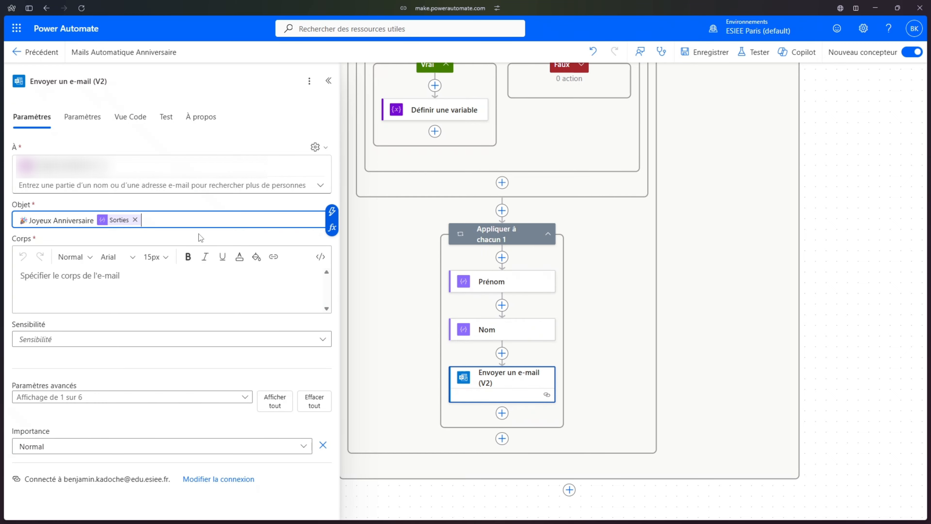
type("!")
Replace the email body's source code with the prepared HTML birthday template containing the name, Lien_image and formatDateTime placeholders.
left_click(170, 280)
left_click(321, 256)
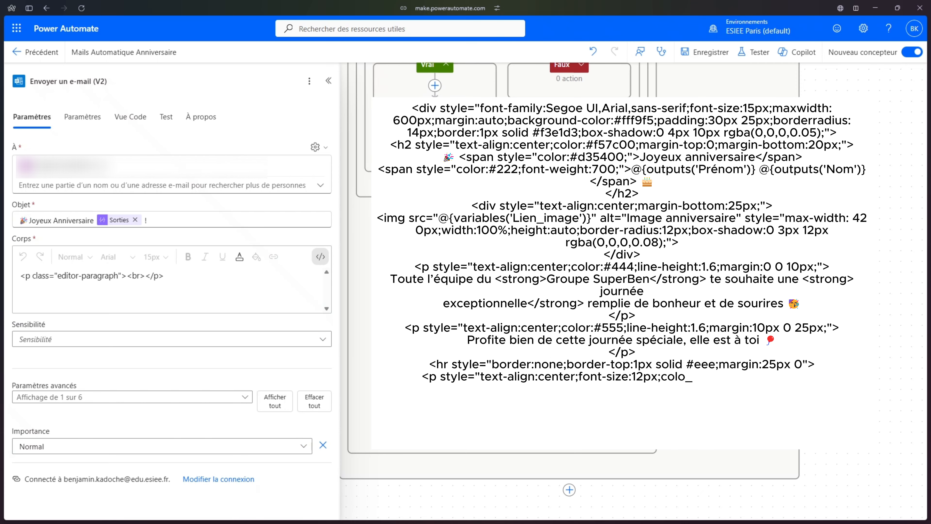
left_click(188, 285)
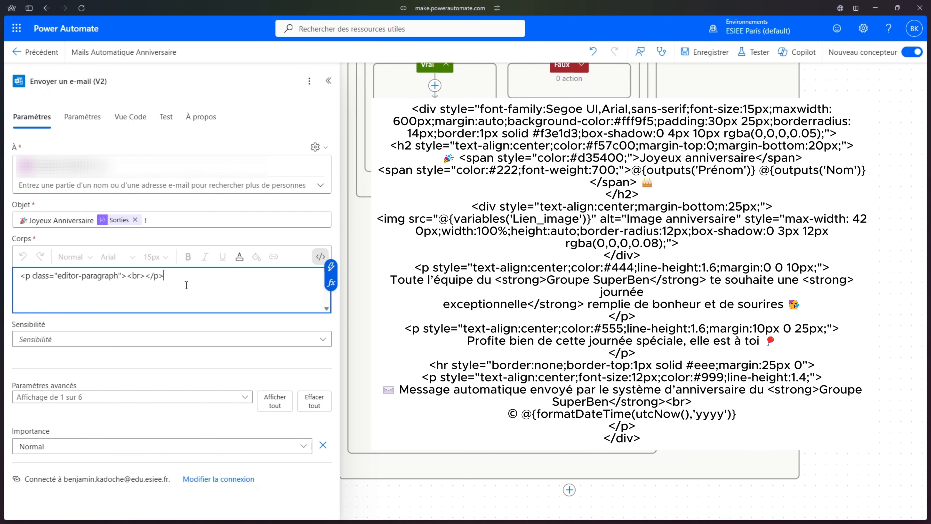
key("ctrl+a")
key("ctrl+v")
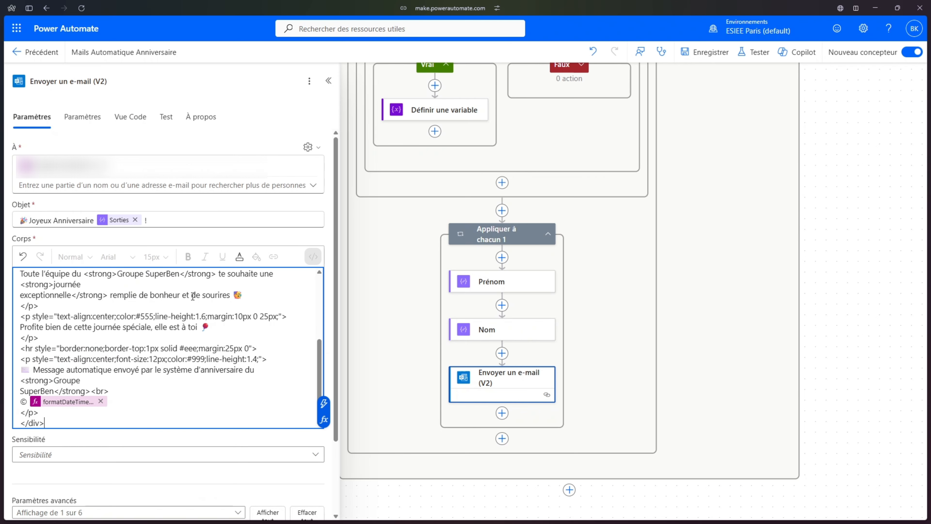
scroll(192, 342, "up", 10)
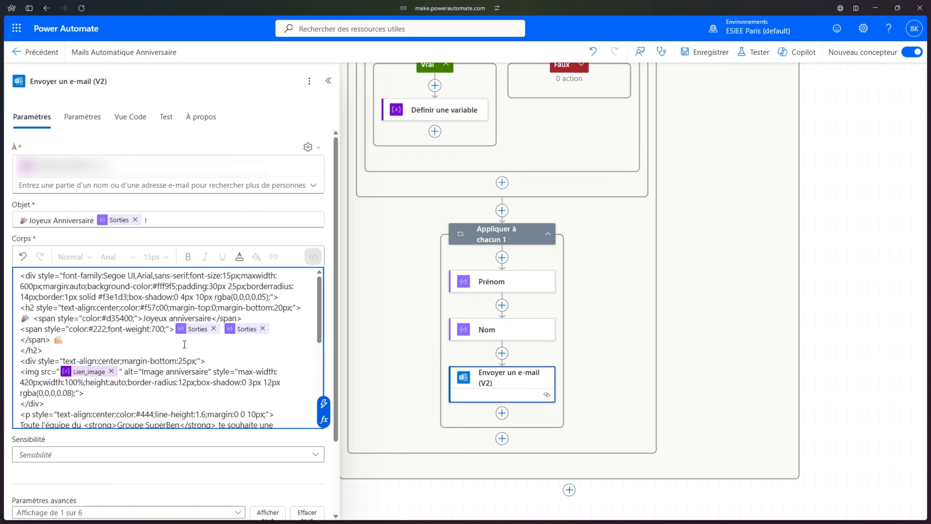
Delete the second Sorties token in the body's name line and reinsert it from the dynamic content.
mouse_move(194, 332)
left_click(248, 330)
left_click(263, 329)
left_click(324, 322)
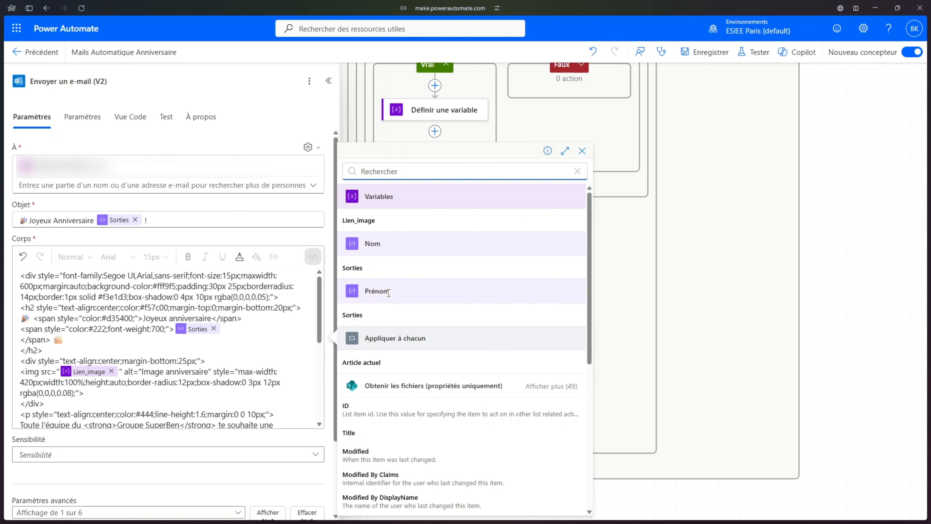
left_click(384, 287)
Reinsert the Lien_image variable as an expression for the image source in the email body.
scroll(147, 375, "down", 1)
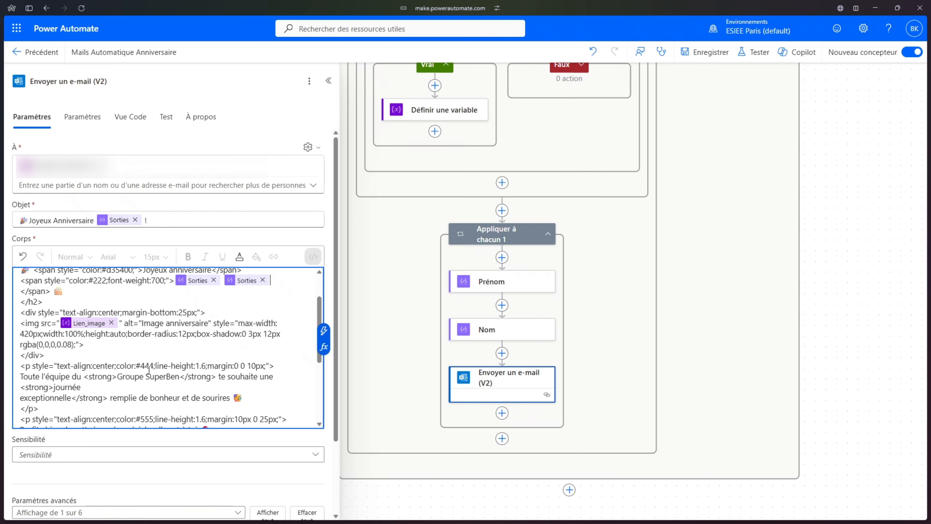
left_click(88, 325)
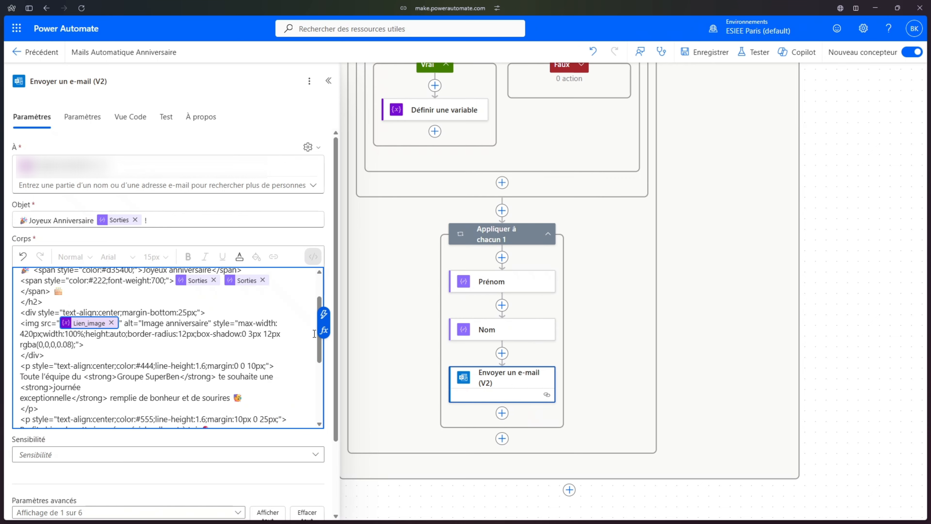
left_click(323, 330)
left_click(416, 306)
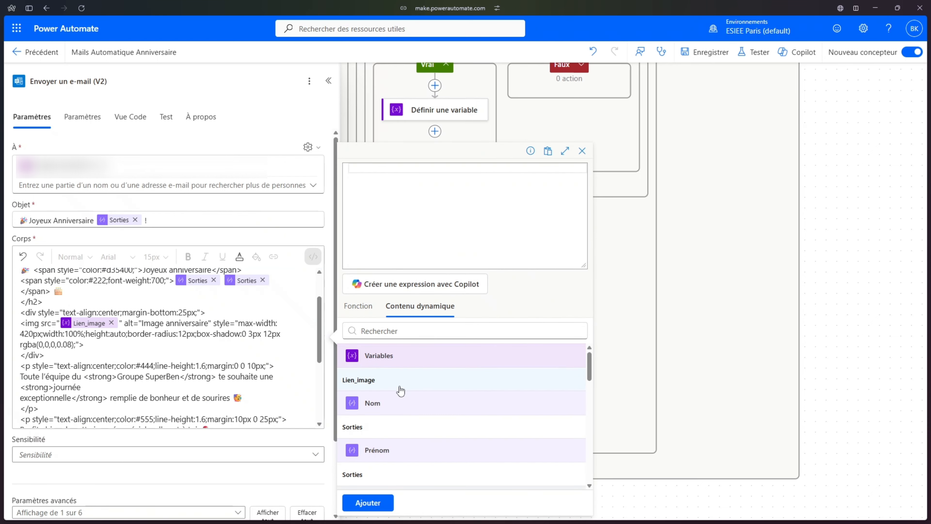
left_click(400, 384)
left_click(368, 502)
scroll(229, 395, "down", 4)
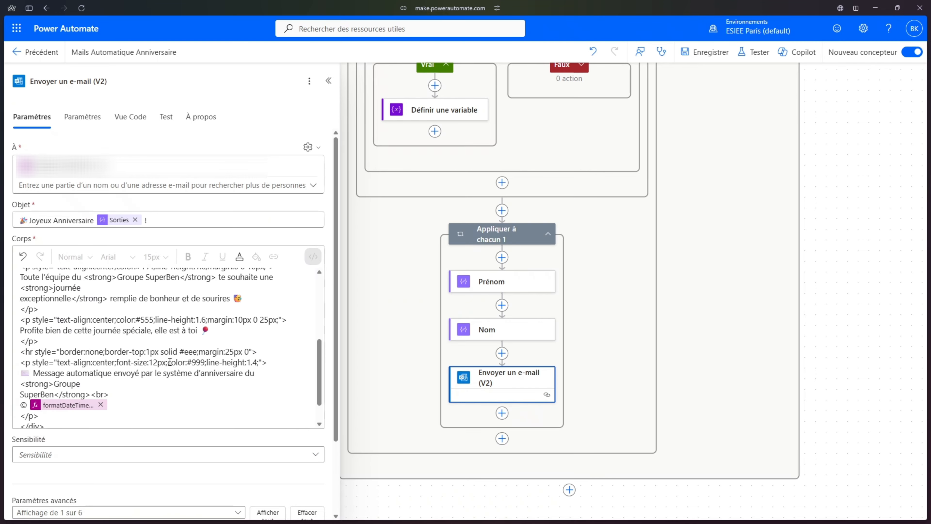
Examine the formatDateTime year expression and the message text in the email body's HTML template.
left_click(68, 370)
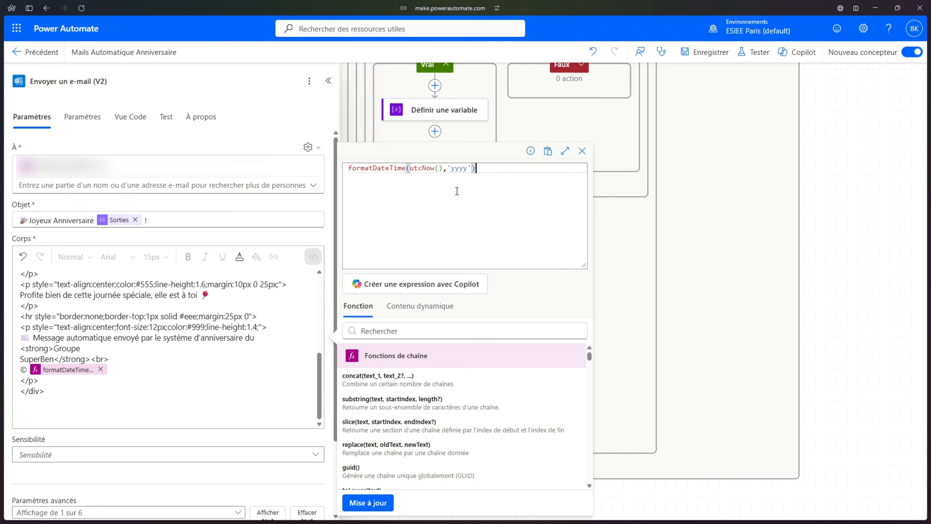
left_click(581, 156)
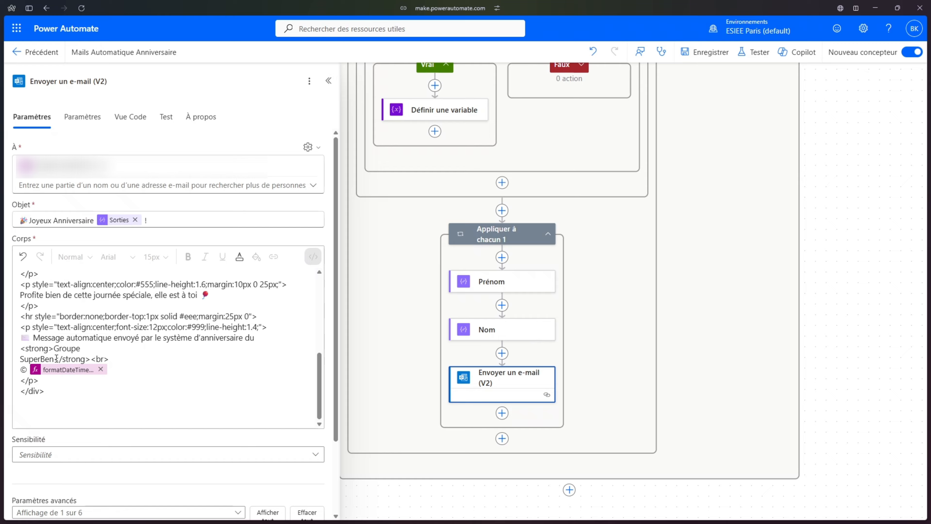
left_click_drag(55, 359, 54, 349)
scroll(205, 355, "up", 4)
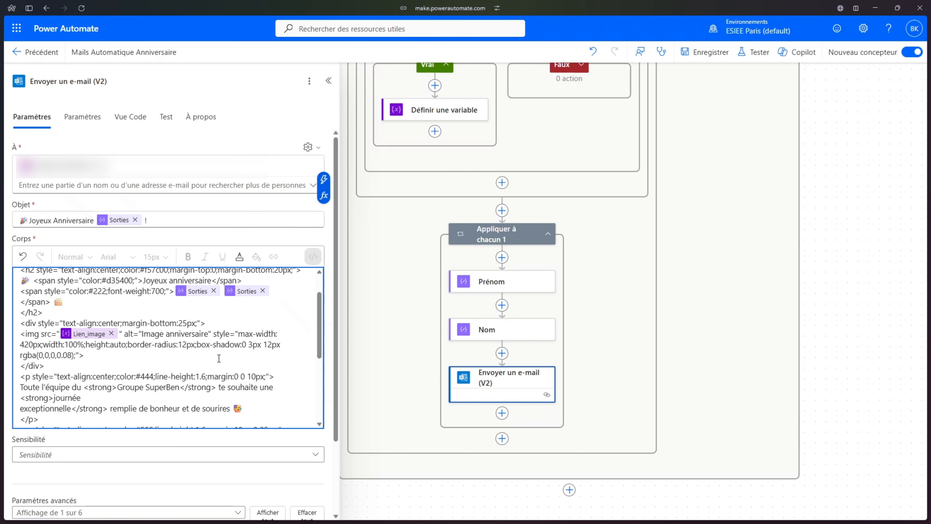
left_click_drag(181, 388, 121, 389)
left_click(275, 395)
scroll(281, 386, "down", 4)
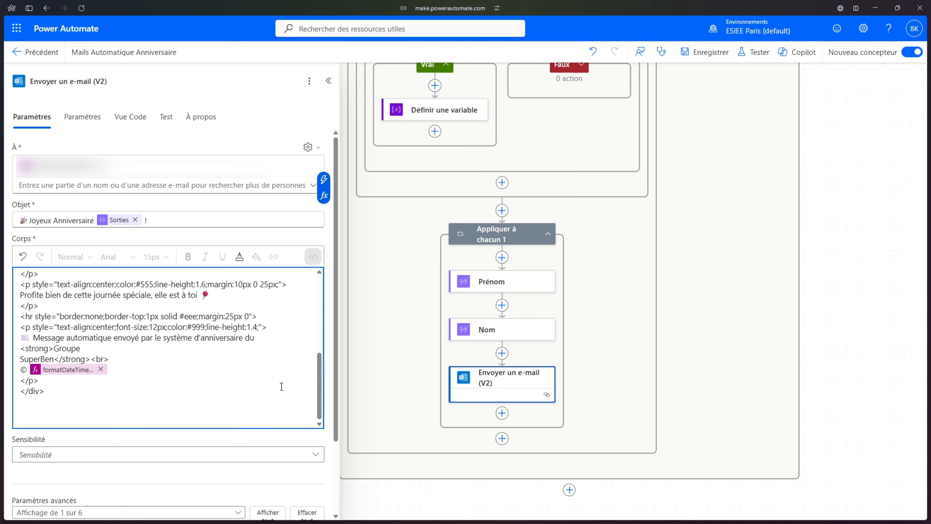
Save the Mails Automatique Anniversaire flow.
left_click(832, 300)
left_click(704, 56)
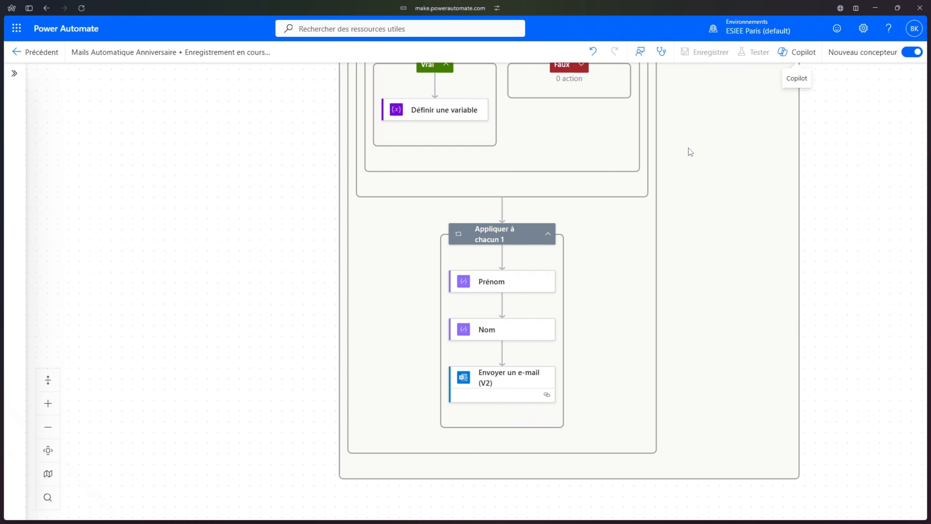
scroll(873, 218, "up", 10)
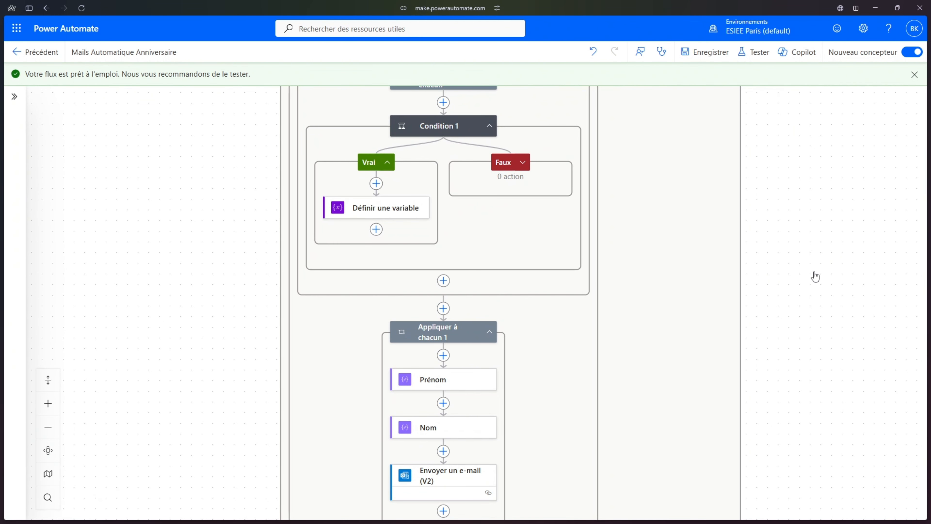
left_click_drag(820, 286, 819, 296)
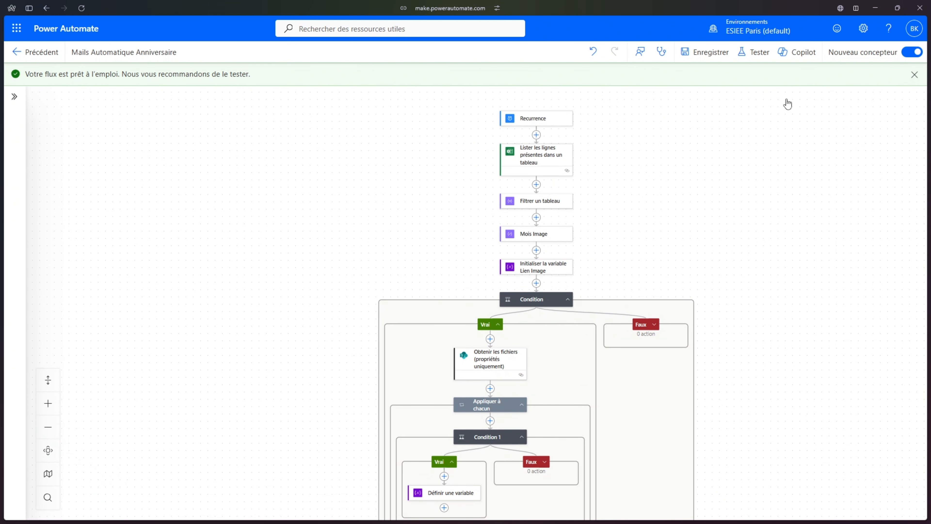
Add the advanced parameter Format date/heure to Lister les lignes présentes dans un tableau and set it to ISO 8601.
left_click(521, 166)
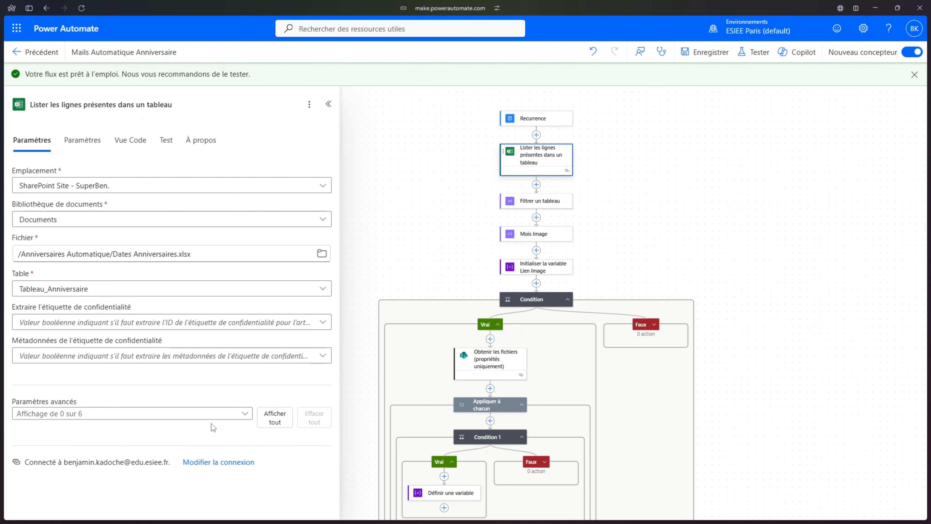
left_click(199, 421)
left_click(65, 399)
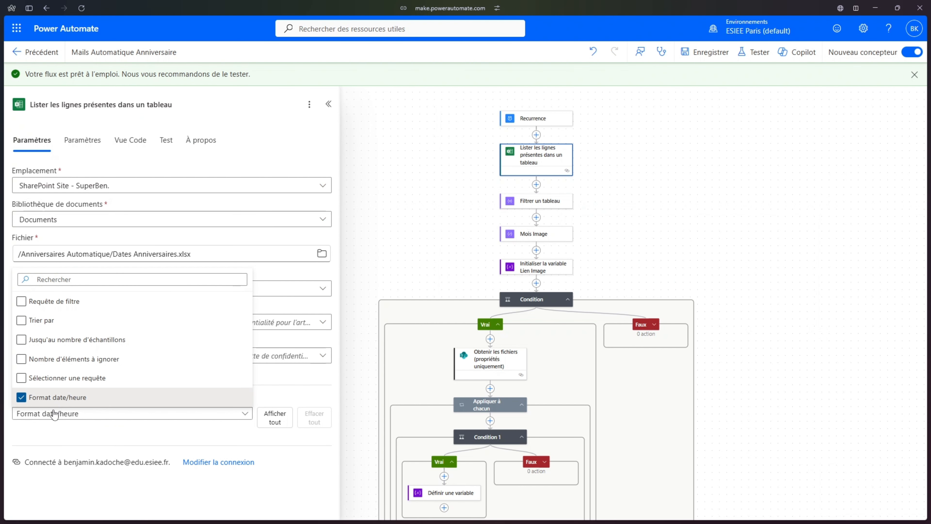
left_click(155, 446)
left_click(155, 445)
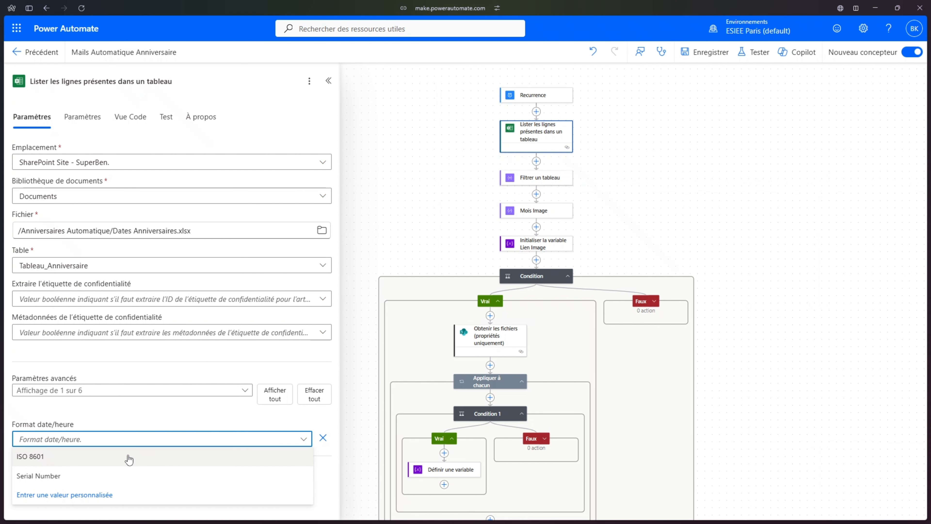
left_click(54, 462)
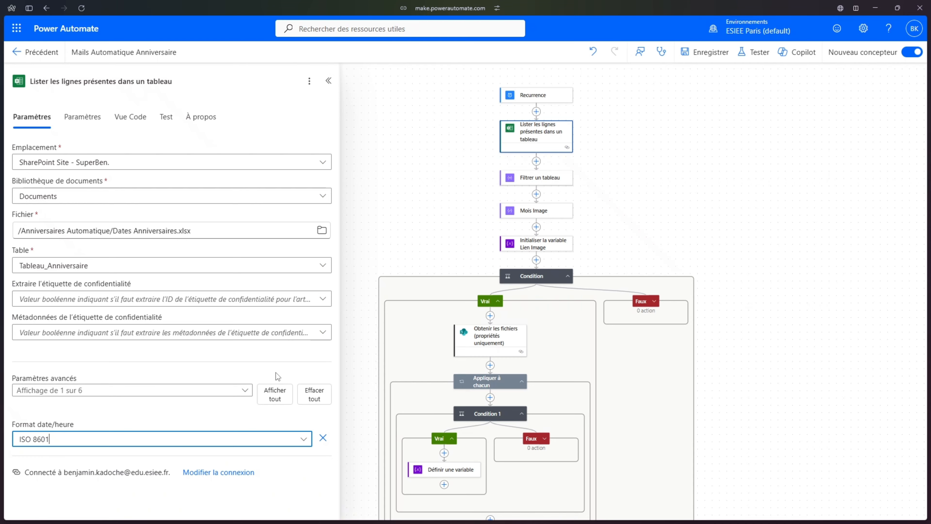
left_click(329, 80)
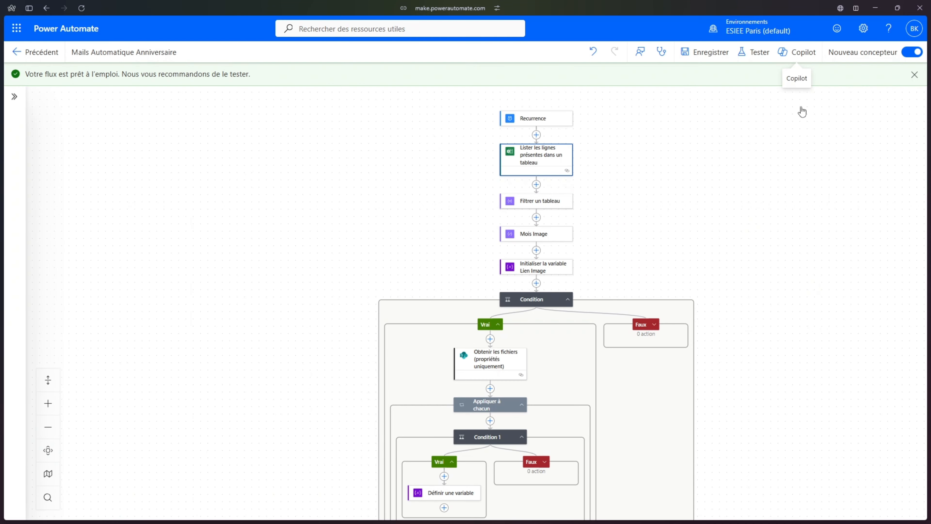
Run a manual test of the flow.
left_click(754, 53)
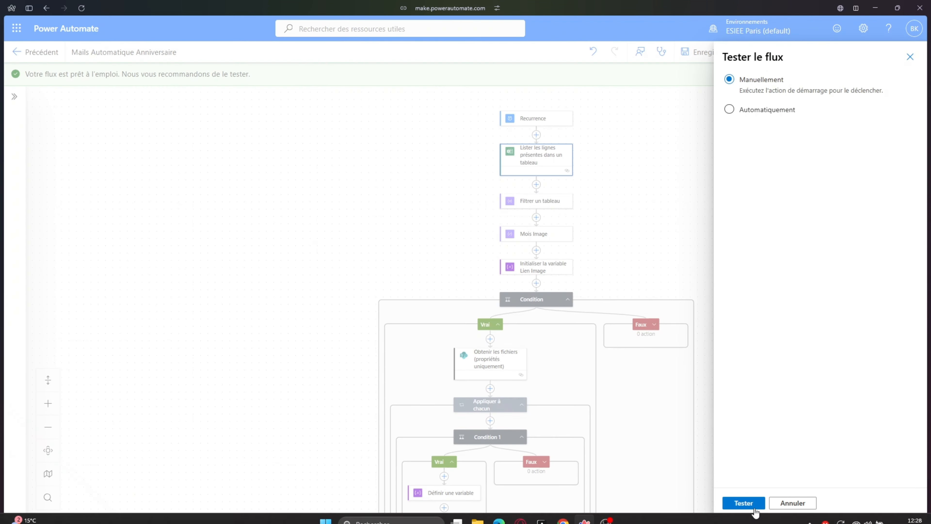
left_click(755, 507)
left_click(755, 504)
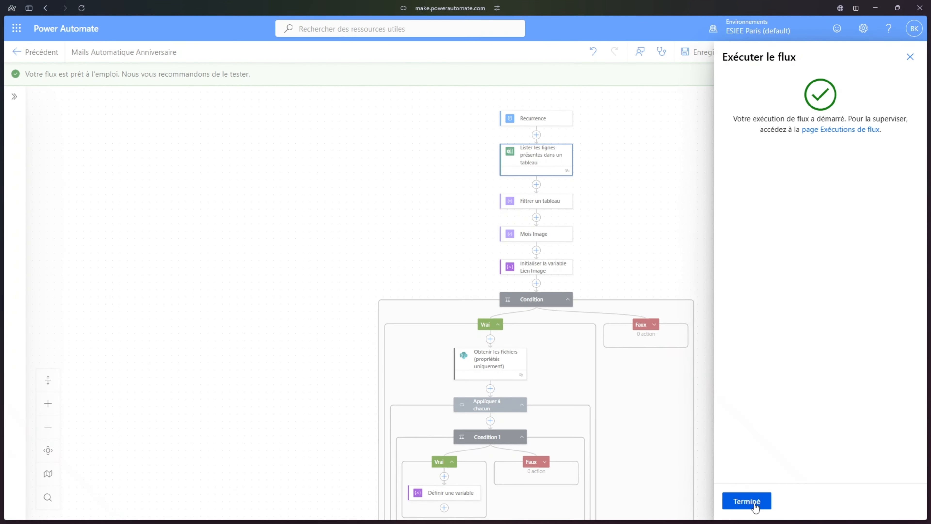
left_click(747, 501)
scroll(802, 262, "down", 8)
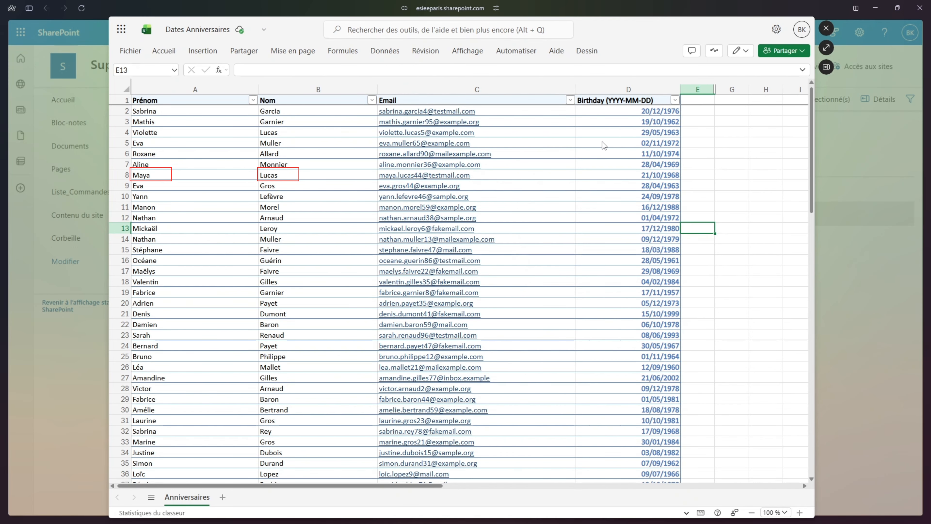
Change the day of the birthday in cell D8 of Dates Anniversaires so it does not match today's date.
left_click(491, 179)
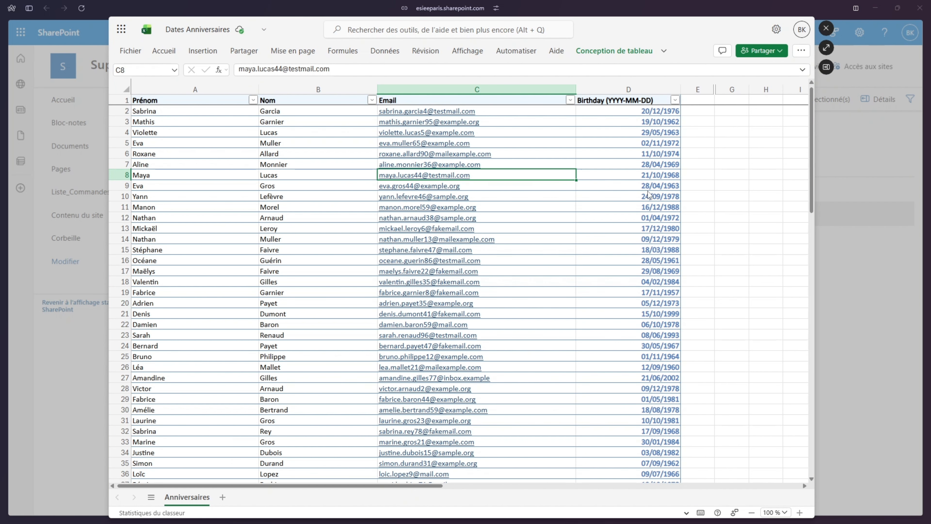
double_click(626, 177)
double_click(591, 176)
left_click(589, 177)
key("BackSpace")
type("5")
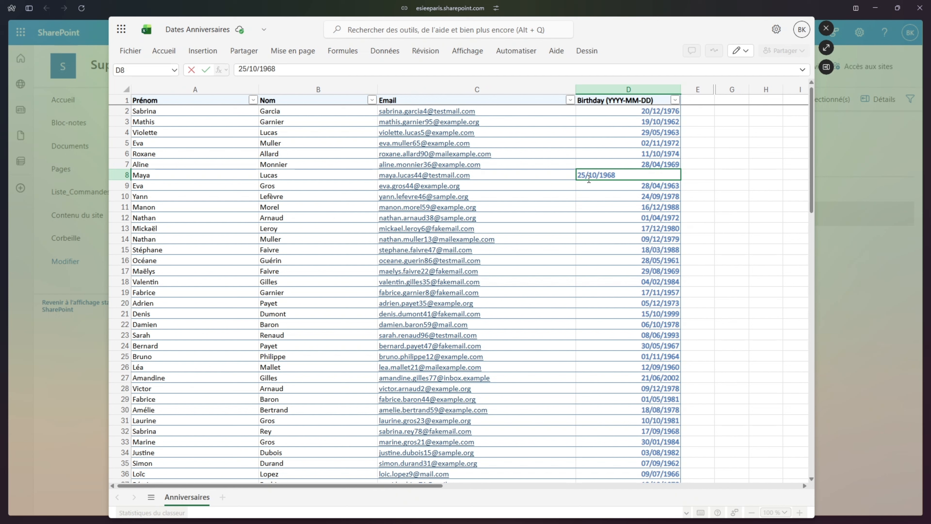
key("Tab")
Change the day of the birthday in cell D6 to match today's date.
left_click(660, 154)
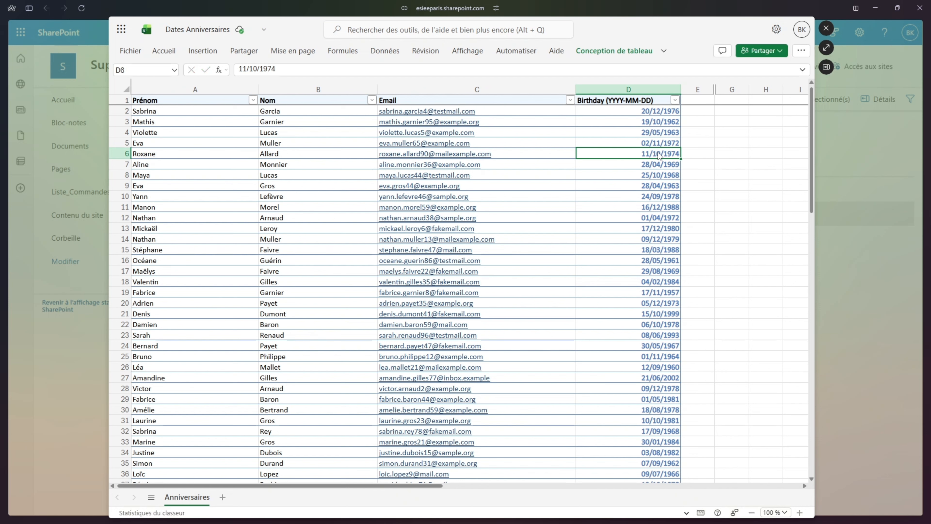
double_click(660, 154)
left_click(587, 154)
key("BackSpace")
type("21")
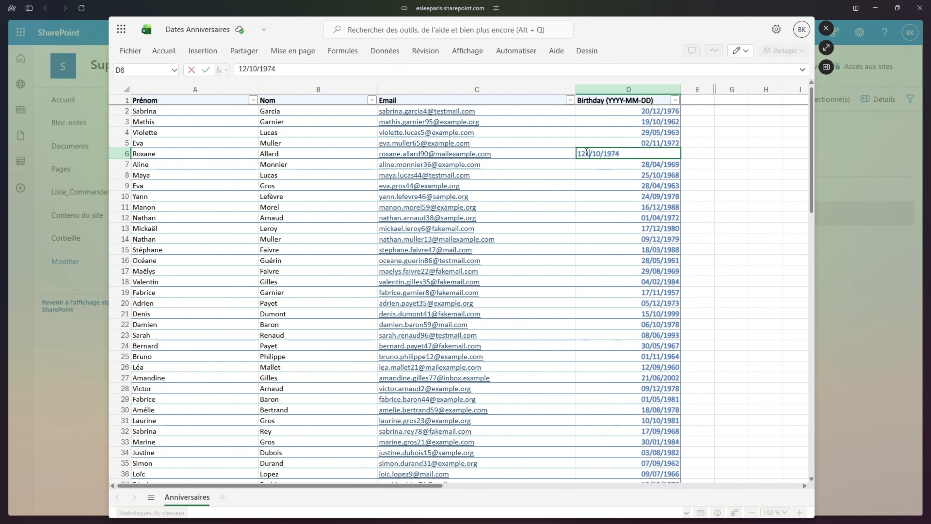
key("BackSpace")
key("BackSpace")
key("BackSpace")
type("21")
left_click(698, 186)
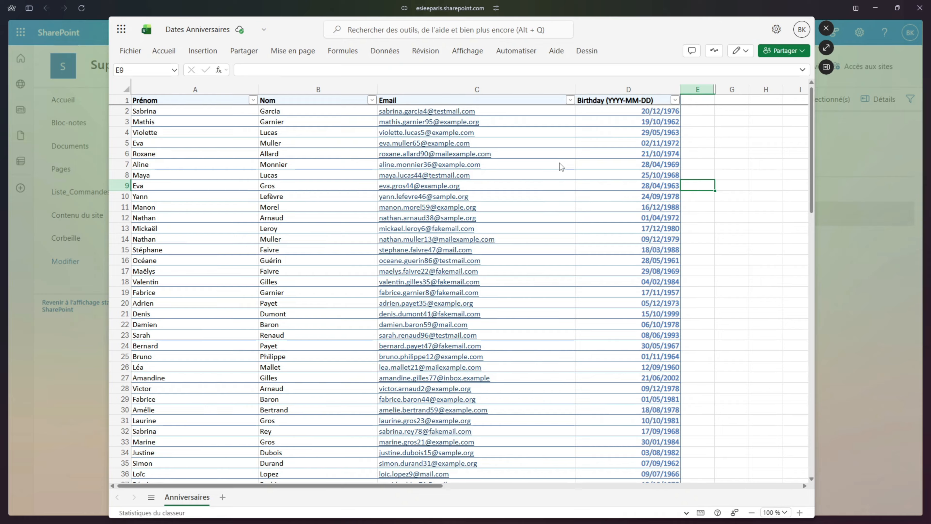
Replace the email address in cell C6 with the test recipient's email.
triple_click(526, 154)
type("...")
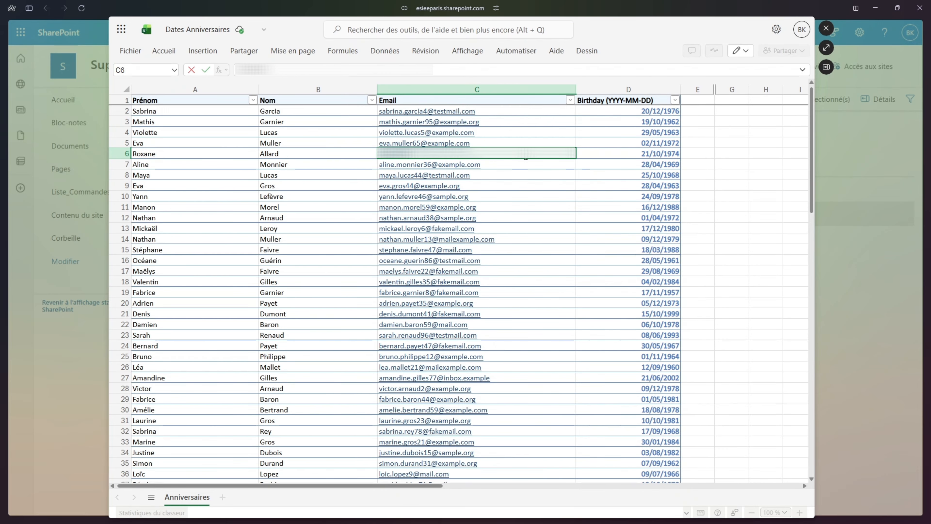
type("...")
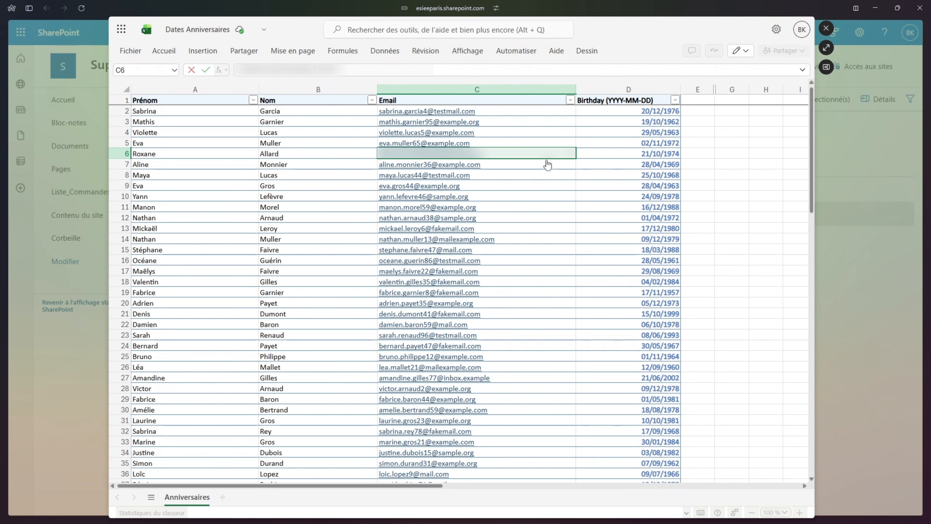
left_click(698, 175)
In Power Automate, remove the fixed recipient from Envoyer un e-mail (V2) and switch the À field to accept dynamic content.
mouse_move(1, 68)
left_click(61, 34)
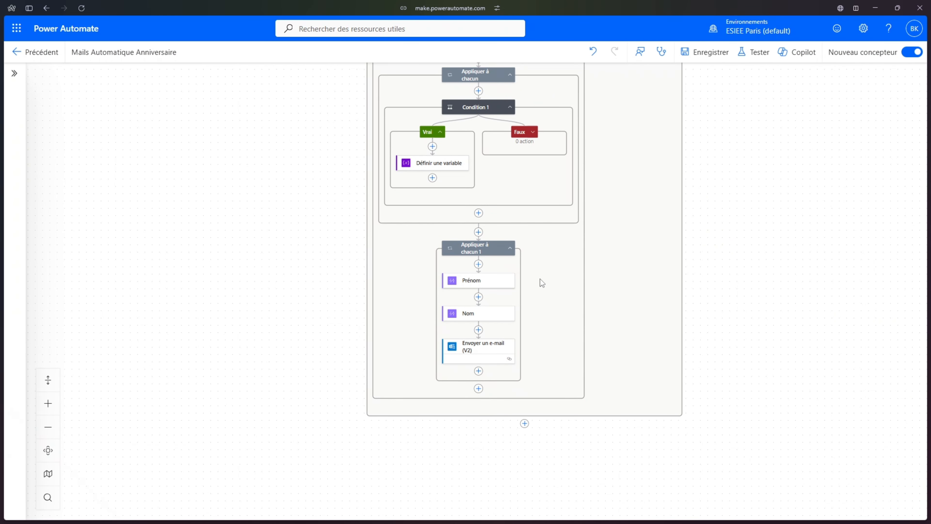
left_click(497, 353)
left_click(103, 166)
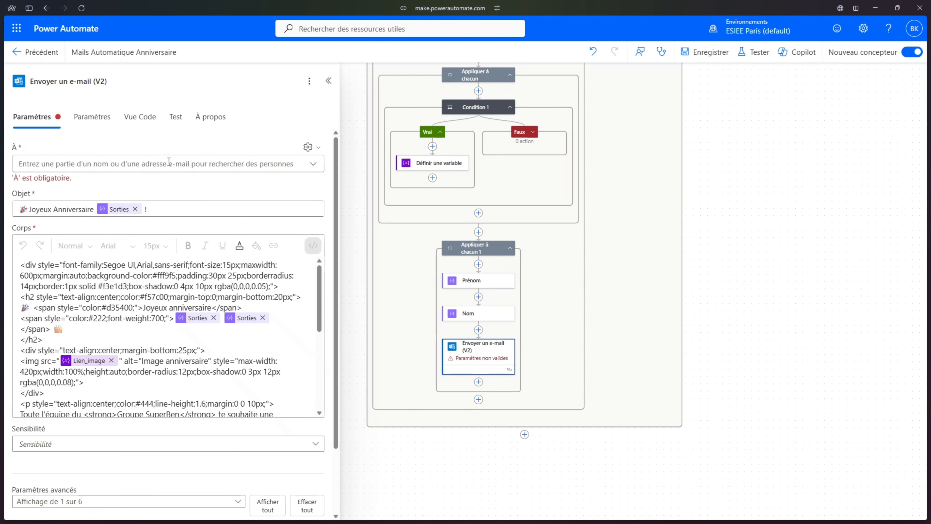
left_click(318, 148)
left_click(302, 164)
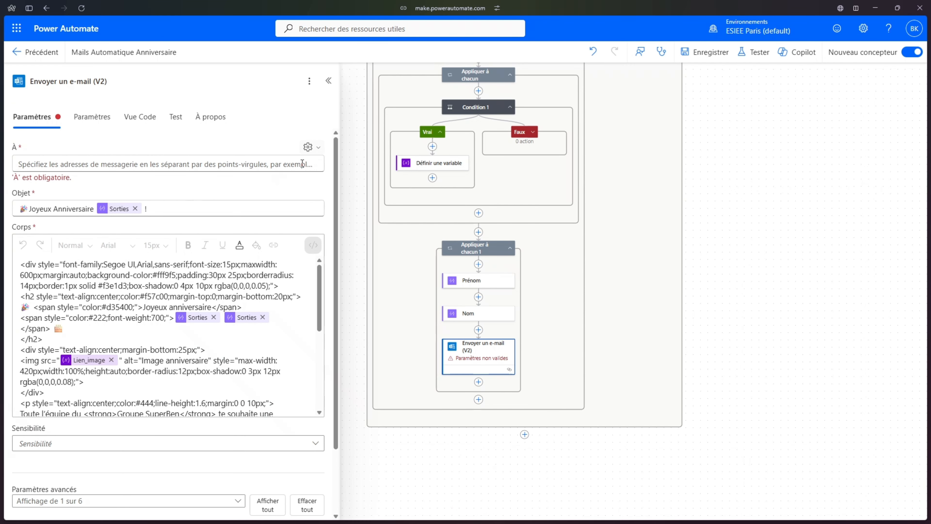
Set the À field to the dynamic Email value from Lister les lignes présentes dans un tableau and check the added For each loop's source.
left_click(247, 169)
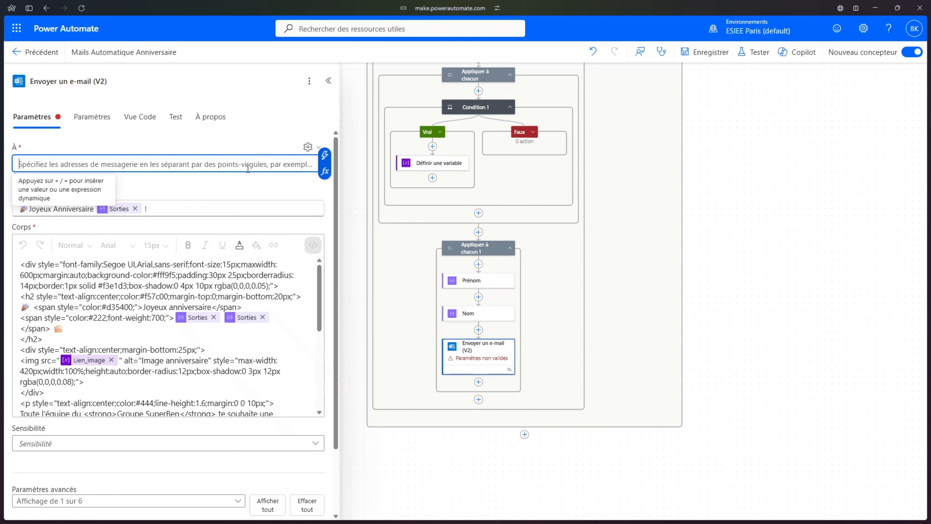
left_click(325, 155)
type("mail")
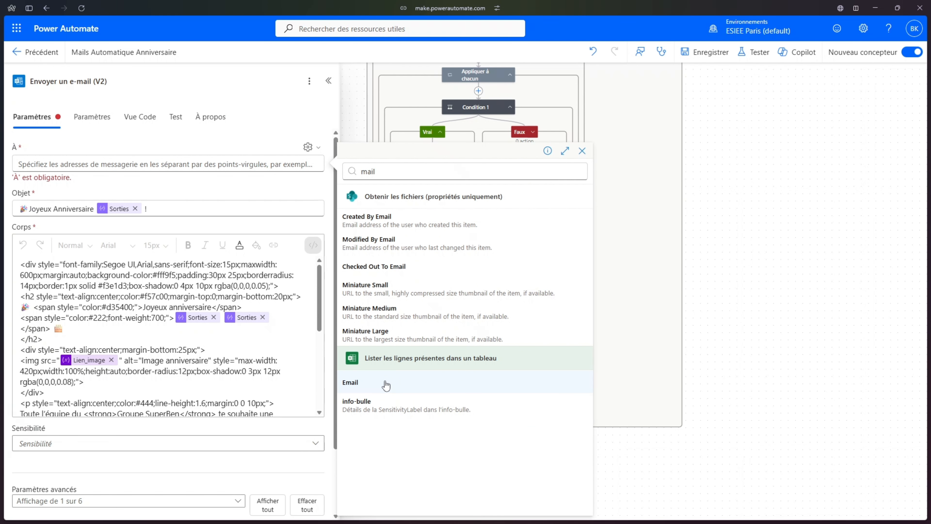
left_click(386, 384)
left_click(325, 216)
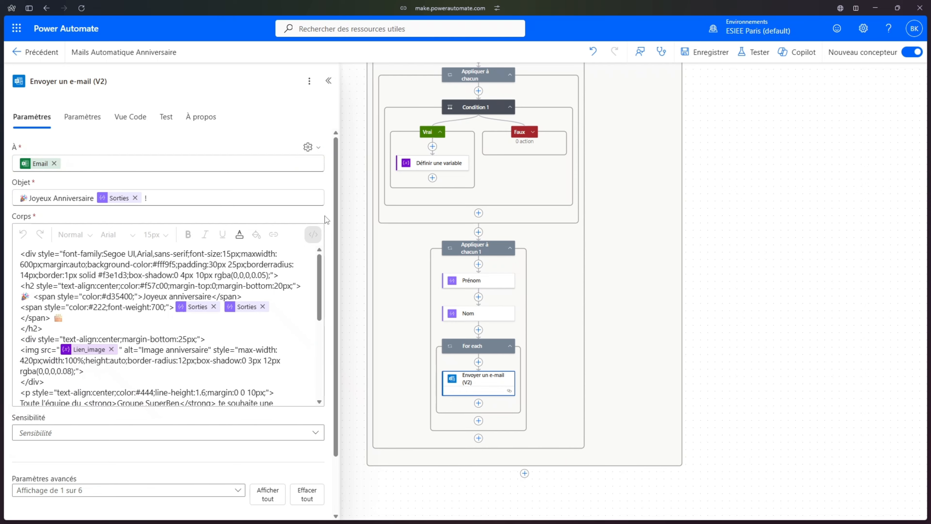
left_click(479, 349)
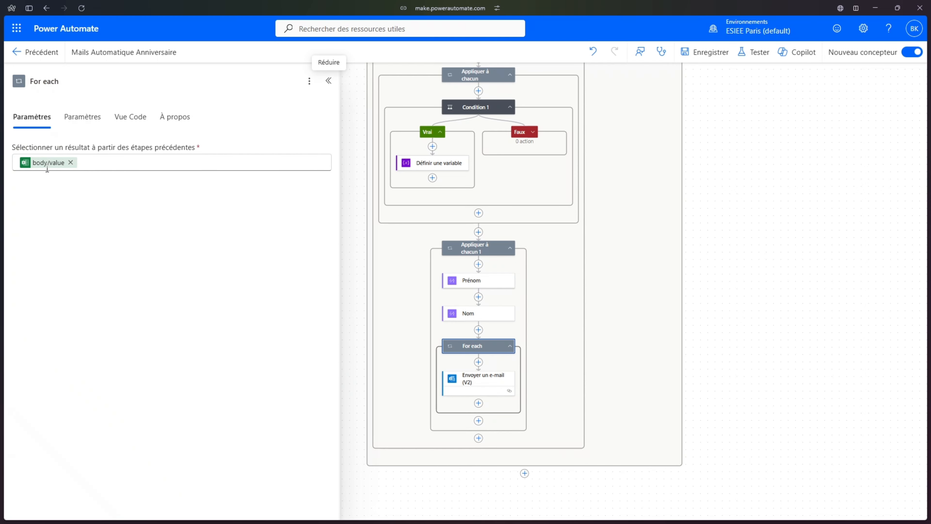
left_click(475, 386)
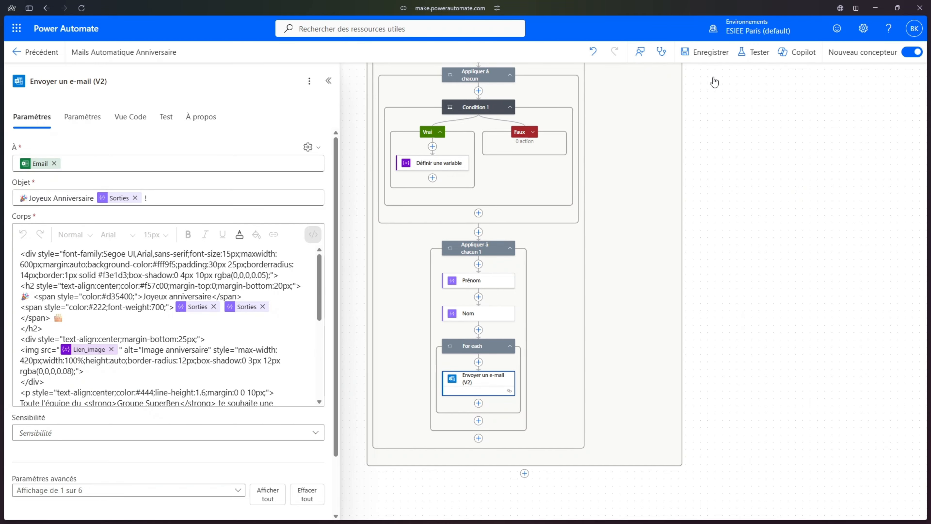
Test the flow and check the birthday messages in the Outlook inbox.
left_click(756, 52)
left_click(750, 501)
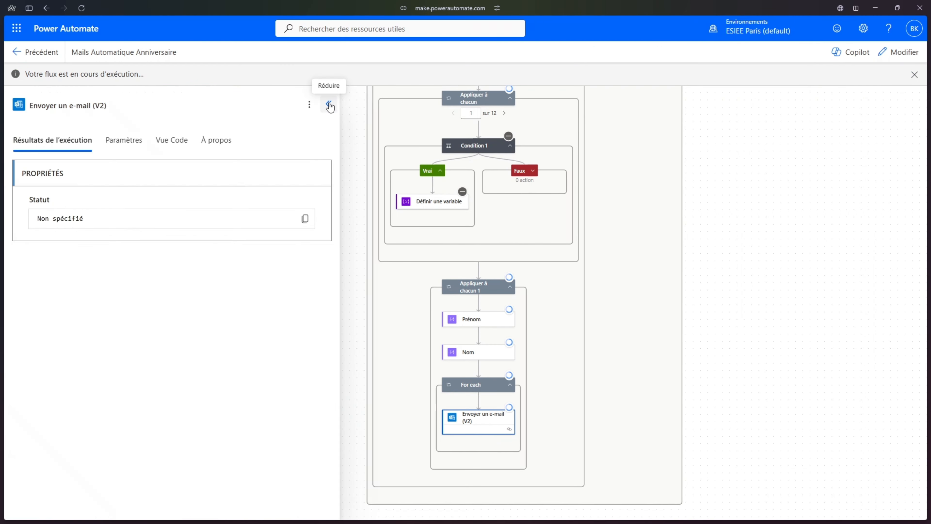
left_click(328, 104)
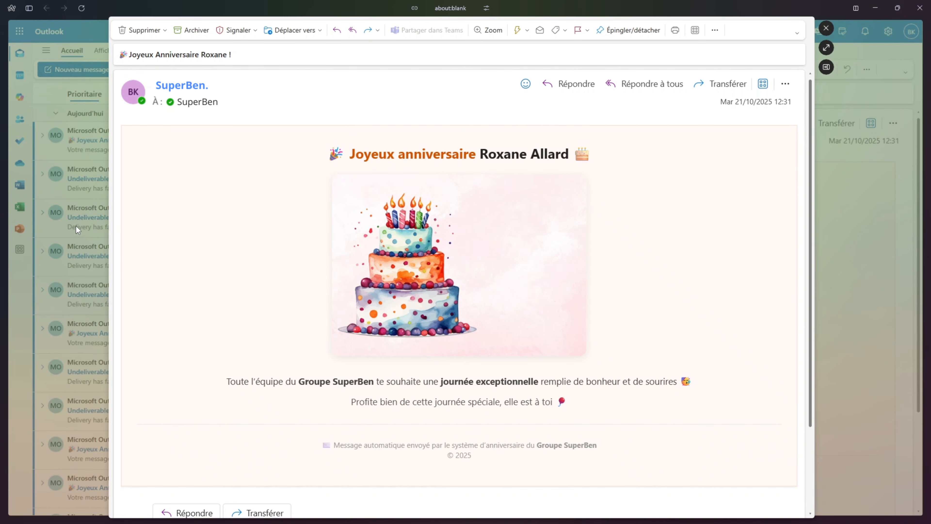
left_click(66, 221)
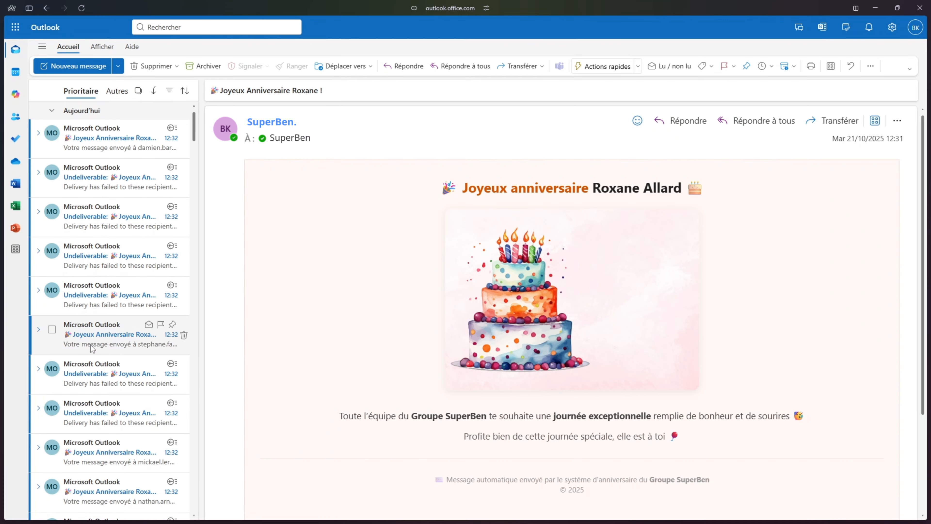